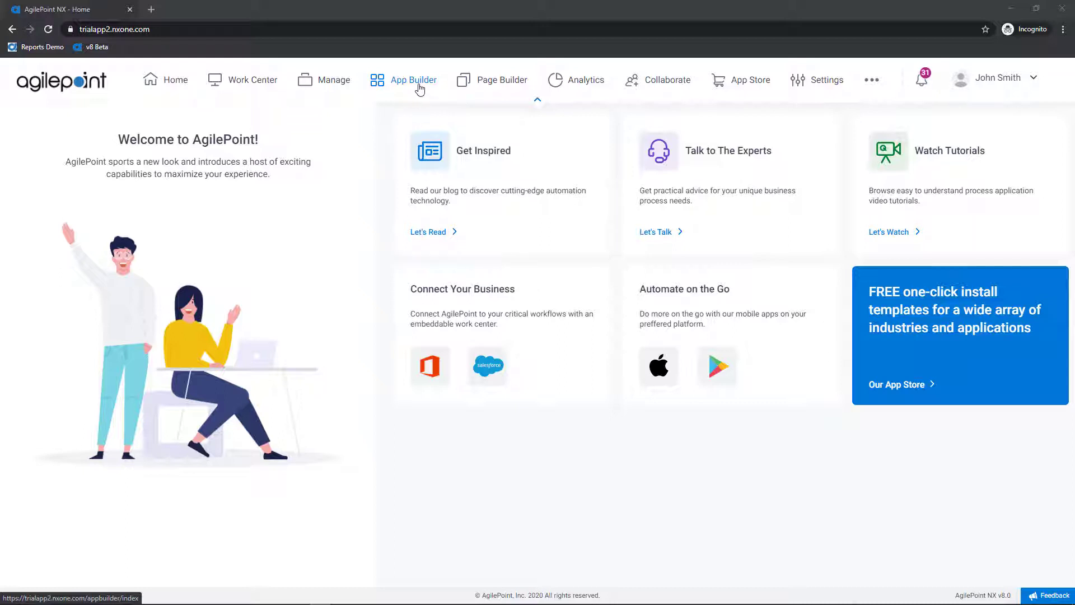
Go to the App Builder, search the apps for "it service" and open the IT Service Request app
click(418, 86)
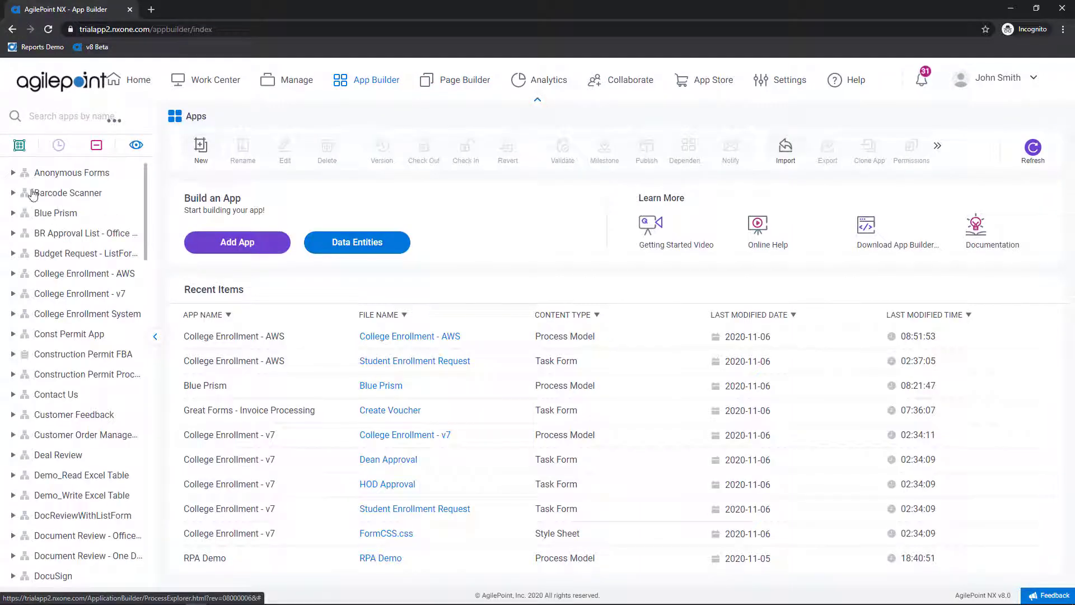
click(114, 119)
click(112, 144)
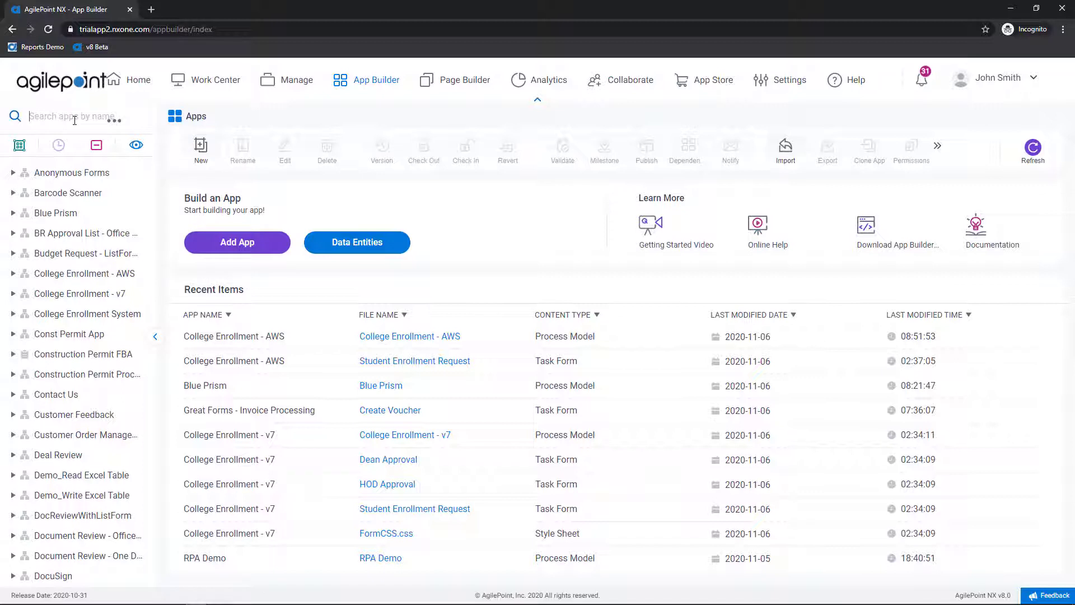
click(74, 121)
text(it service)
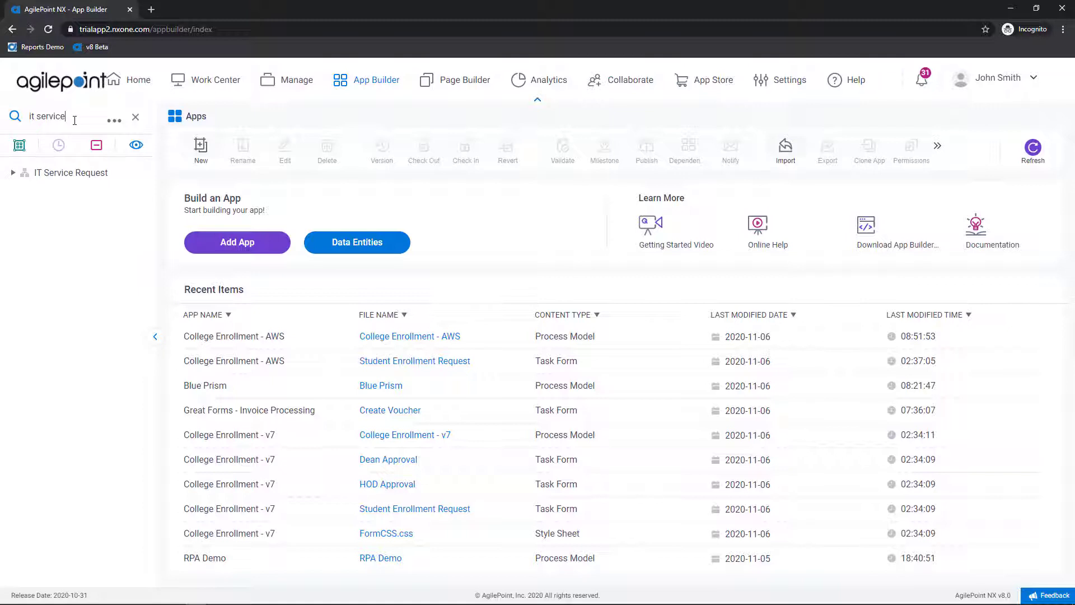
click(83, 174)
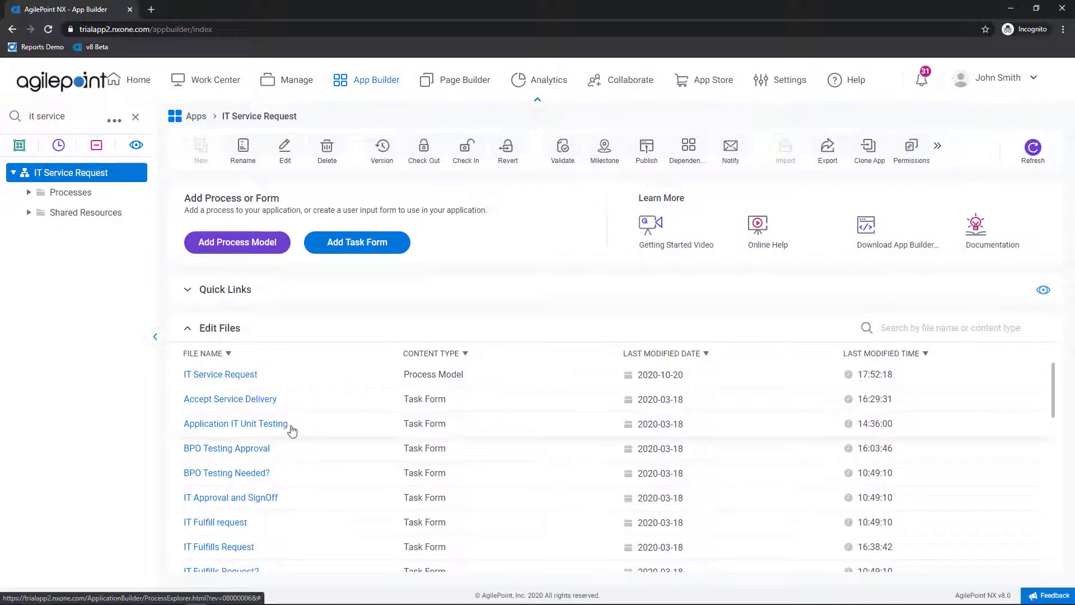
Open the Service Request task form from the app's file list for editing
scroll(292, 429, down, 3)
scroll(291, 429, down, 4)
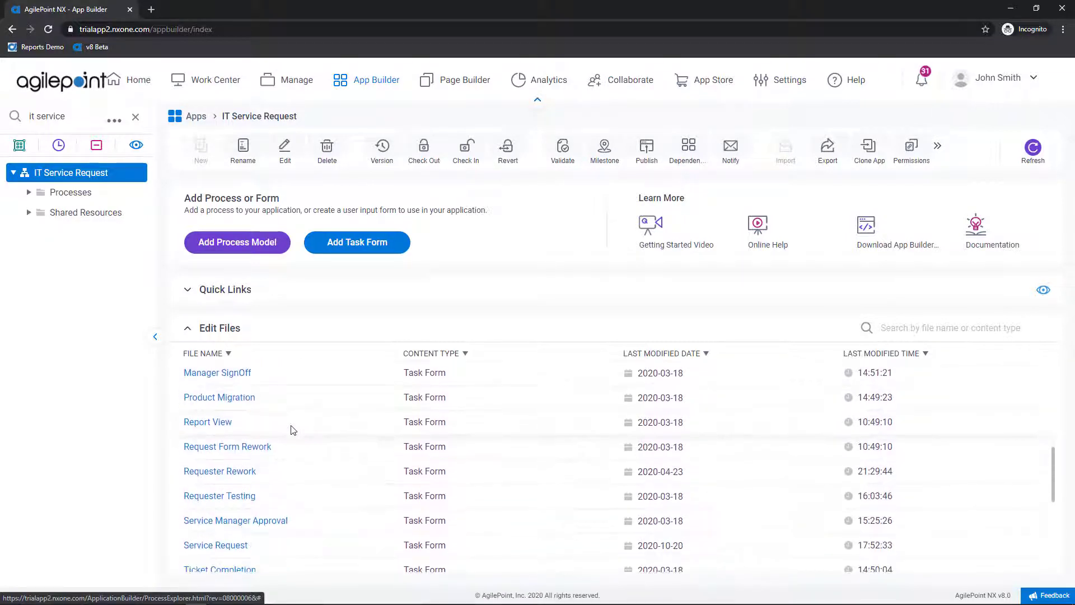
click(230, 507)
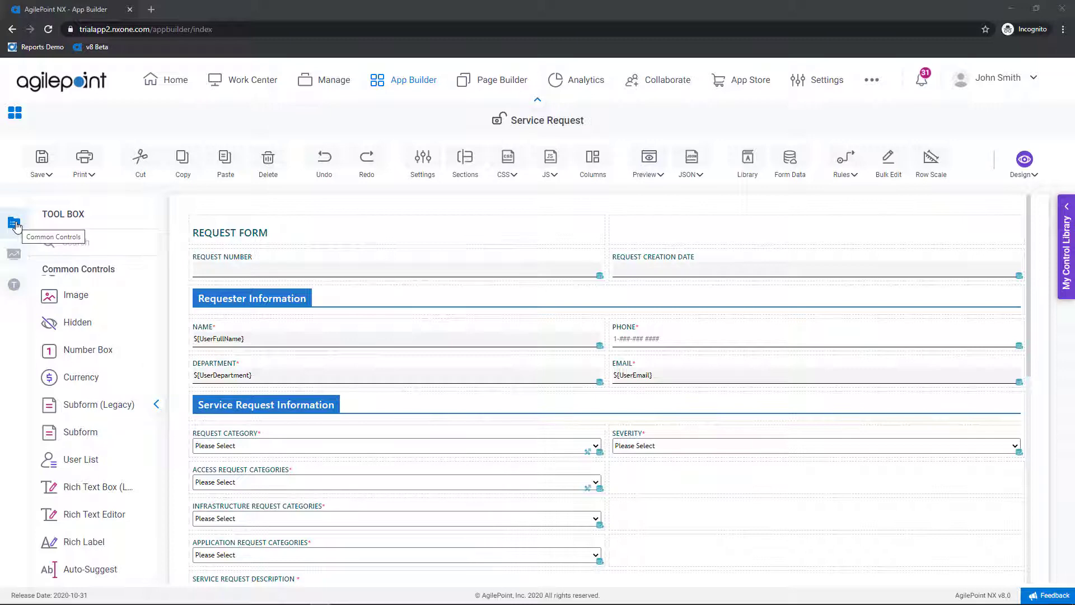
Look over the toolbox's control categories and examine the full list of Common Controls
click(15, 259)
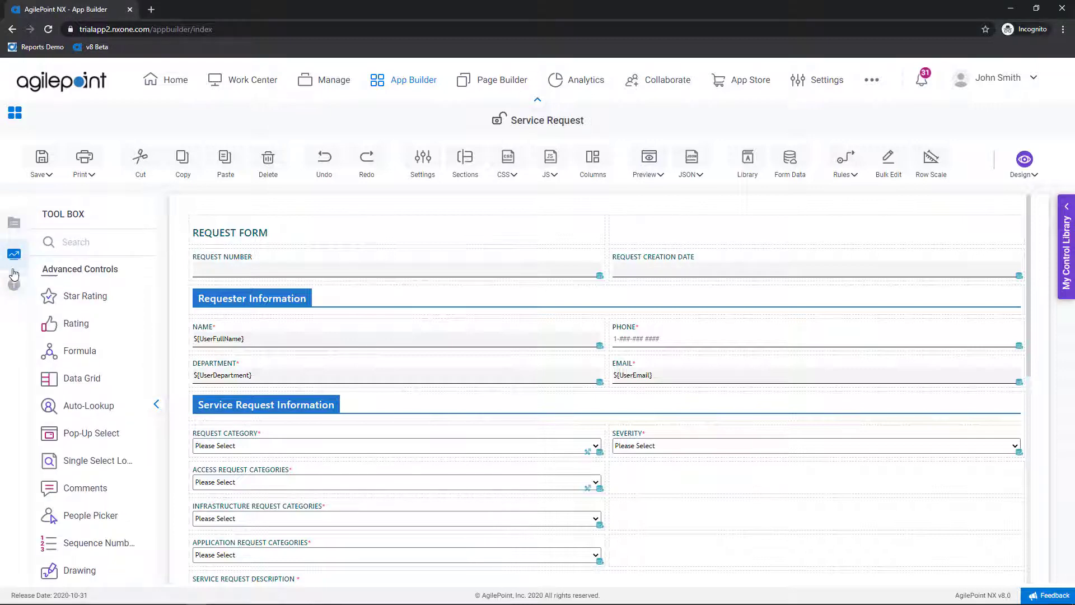
click(14, 287)
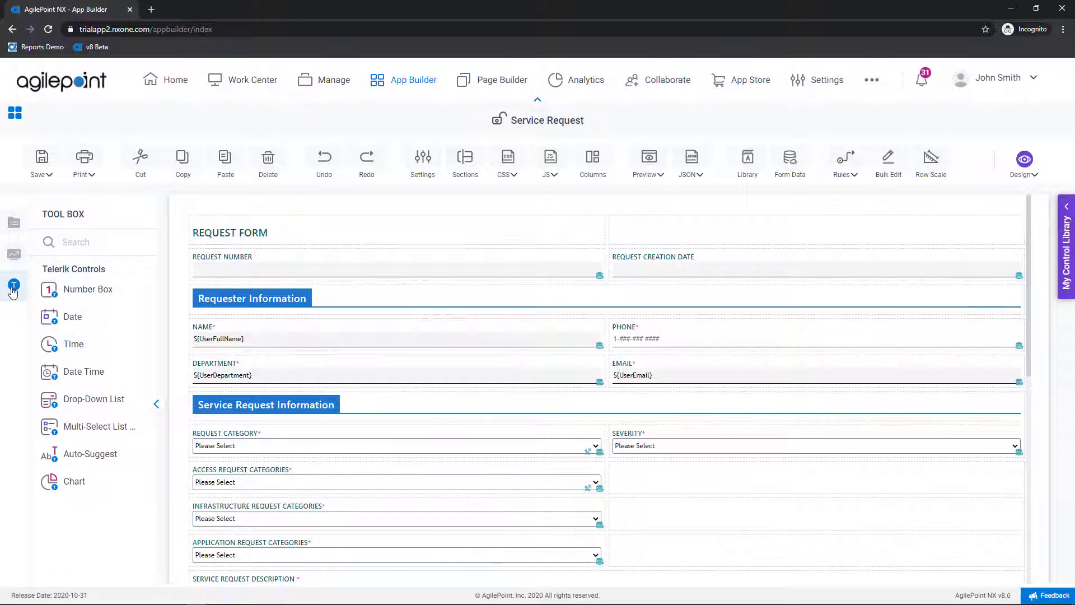
click(14, 223)
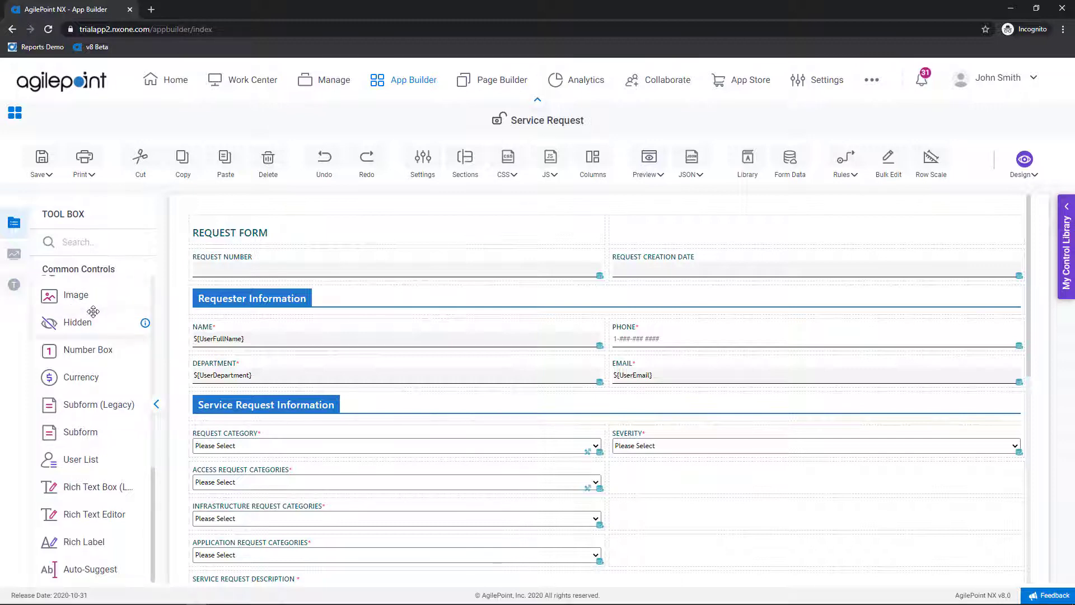
scroll(73, 311, down, 5)
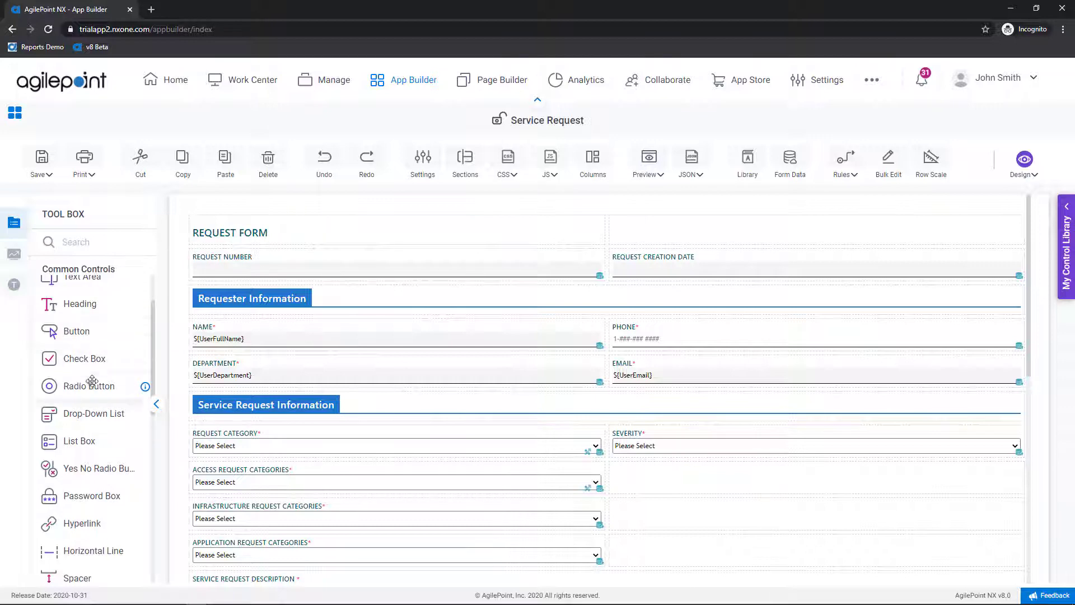
scroll(90, 376, up, 3)
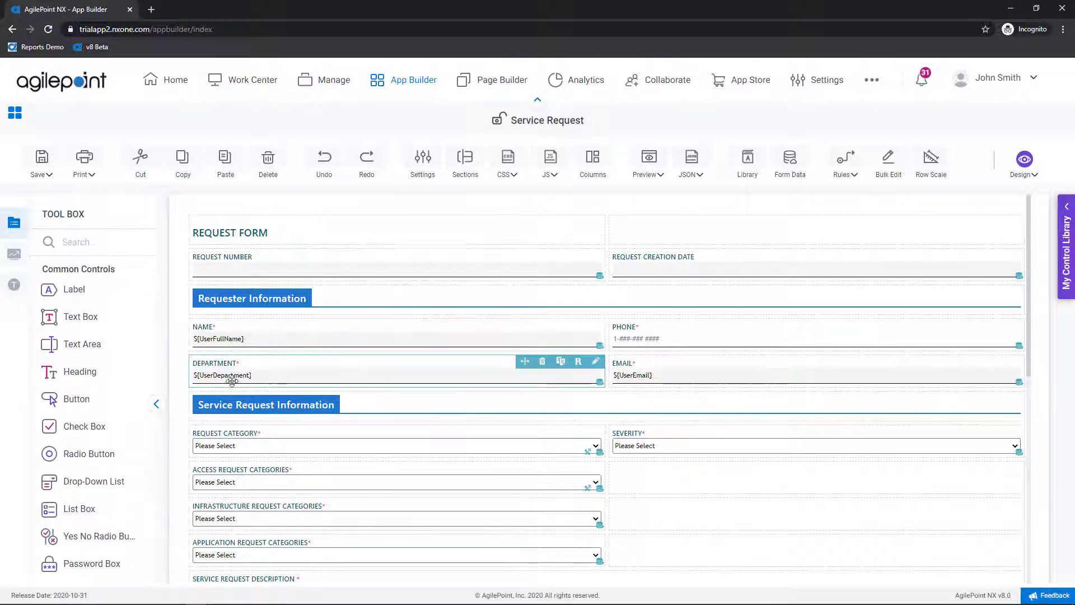
scroll(122, 405, down, 2)
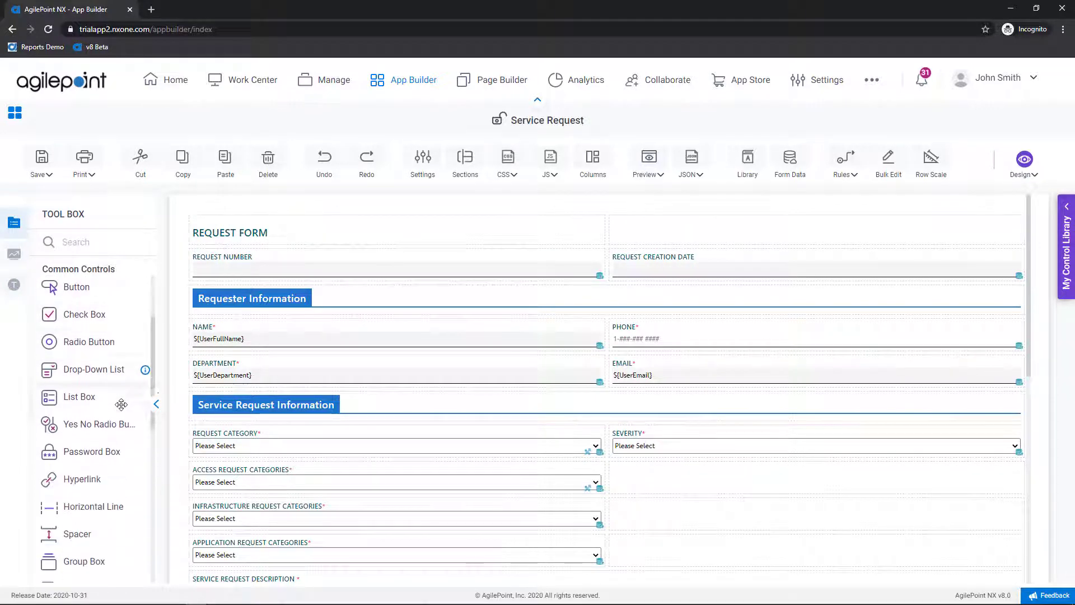
scroll(79, 453, down, 3)
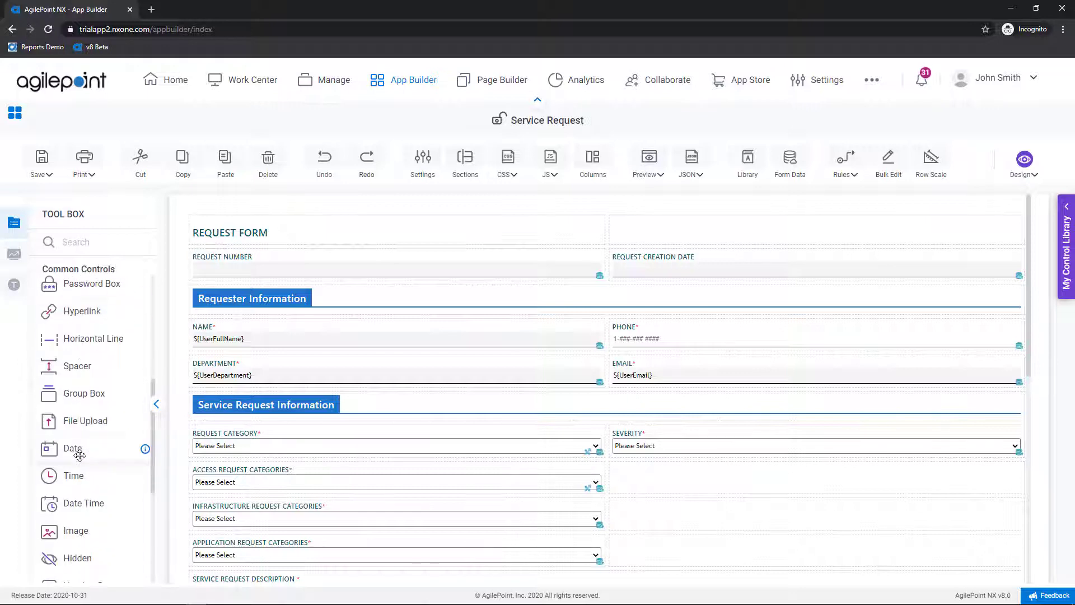
scroll(76, 428, down, 1)
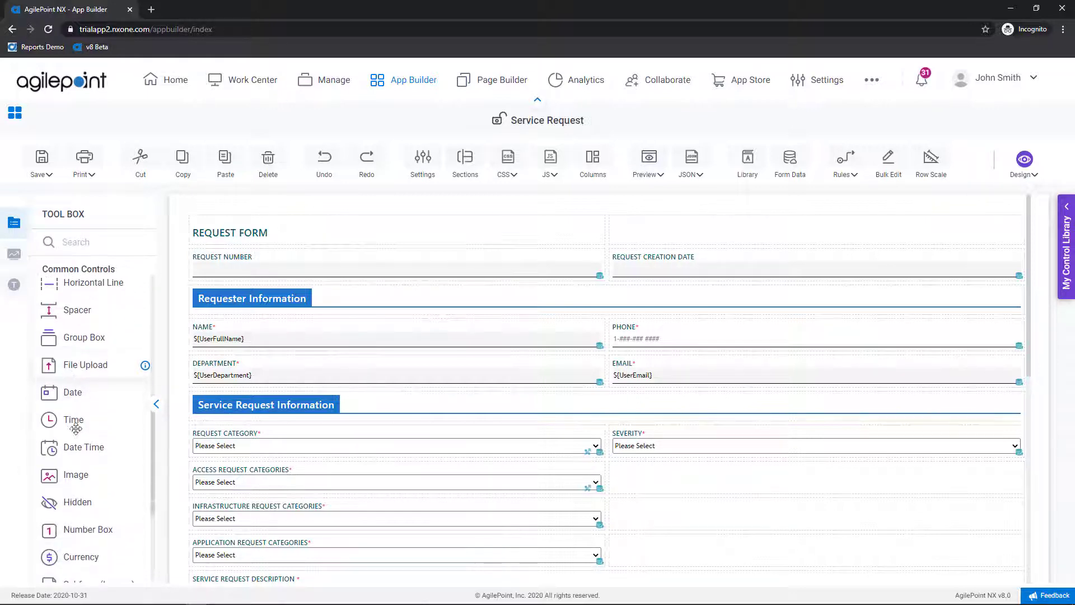
scroll(71, 456, down, 2)
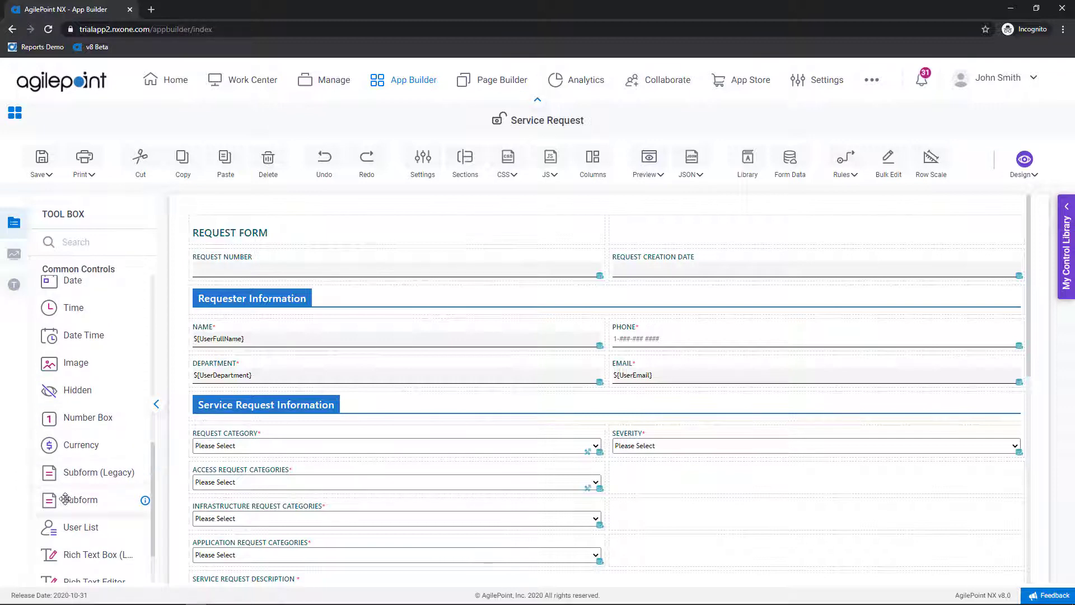
scroll(66, 498, down, 2)
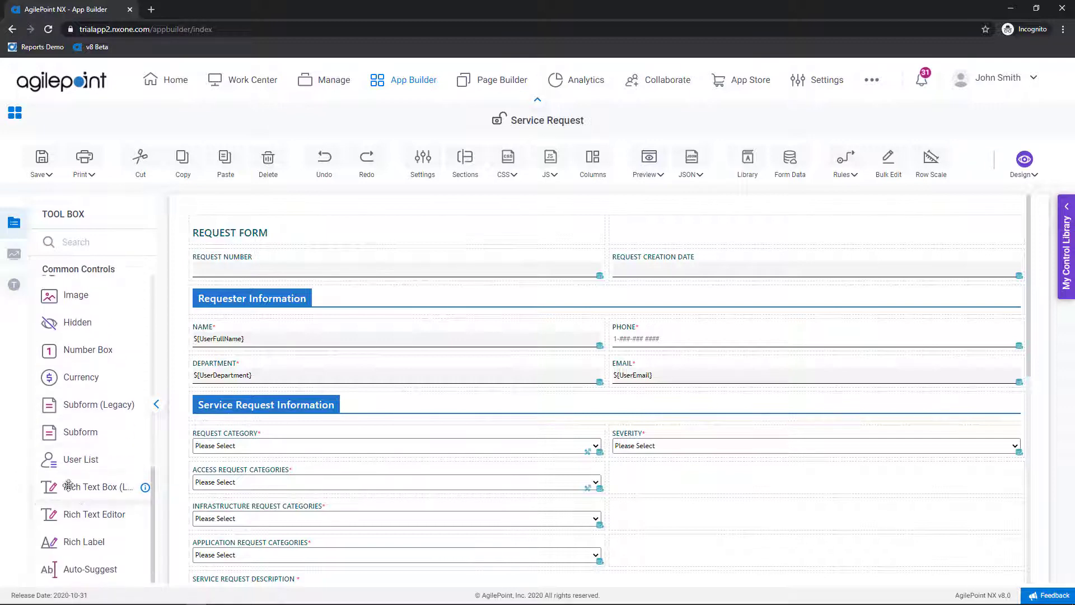
Examine the toolbox's Advanced Controls list and its Telerik Controls
click(14, 254)
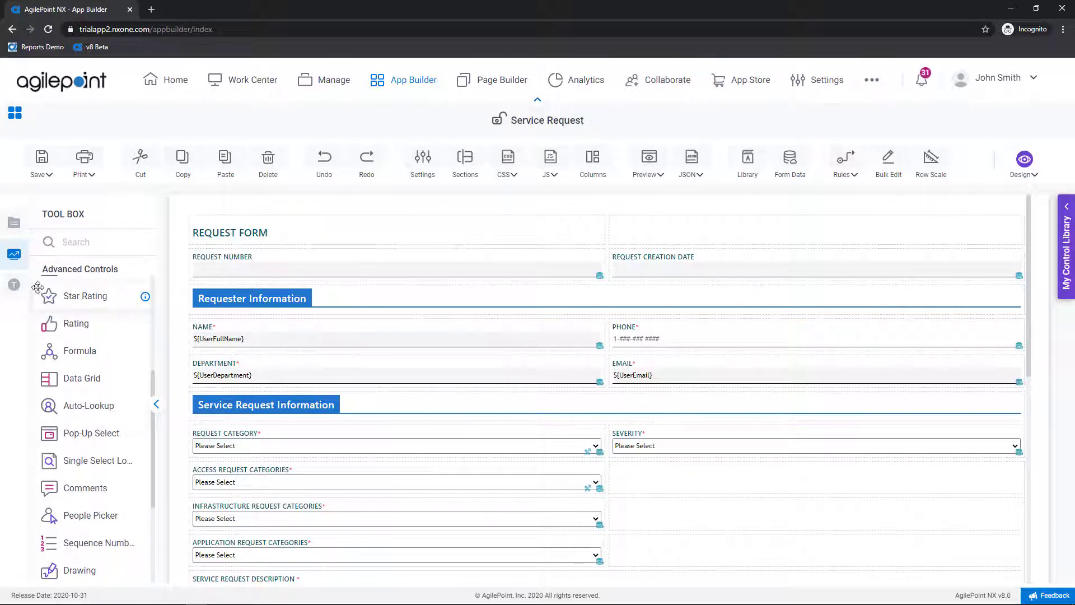
scroll(76, 347, up, 6)
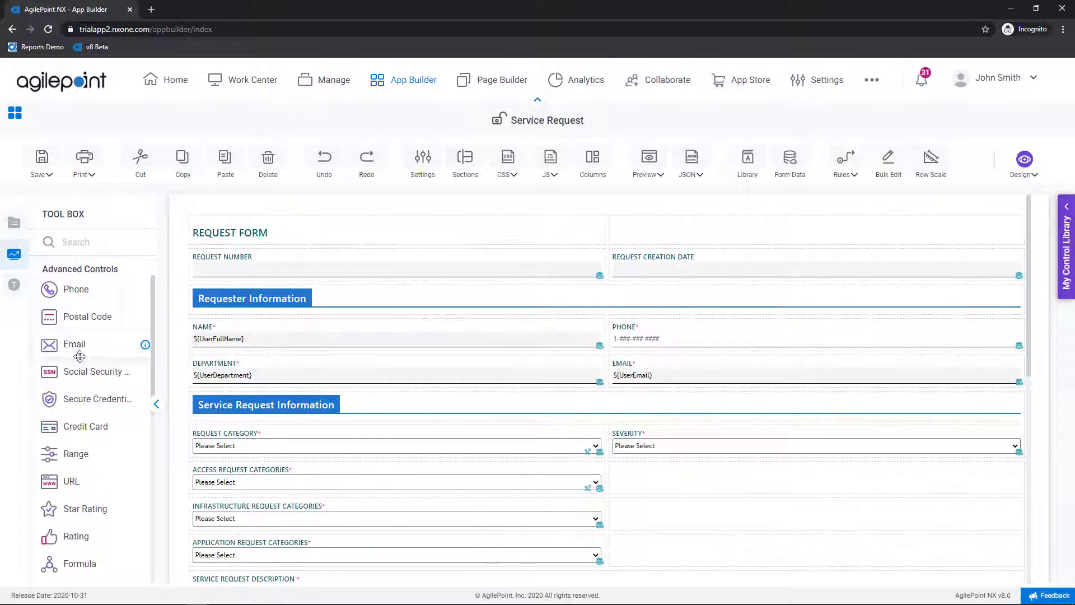
scroll(84, 368, down, 2)
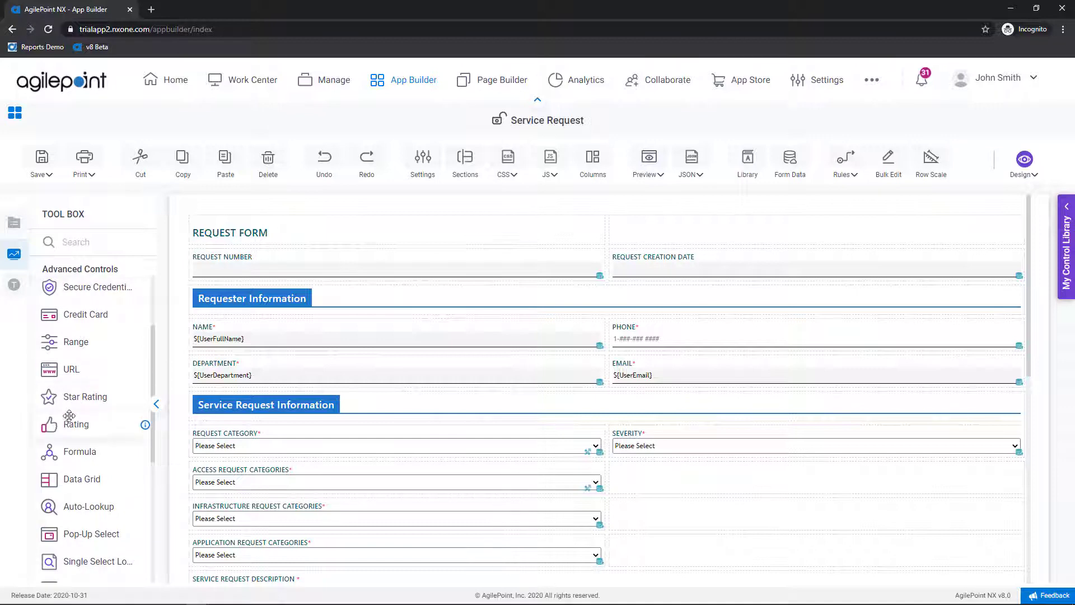
scroll(65, 428, down, 1)
scroll(66, 429, down, 2)
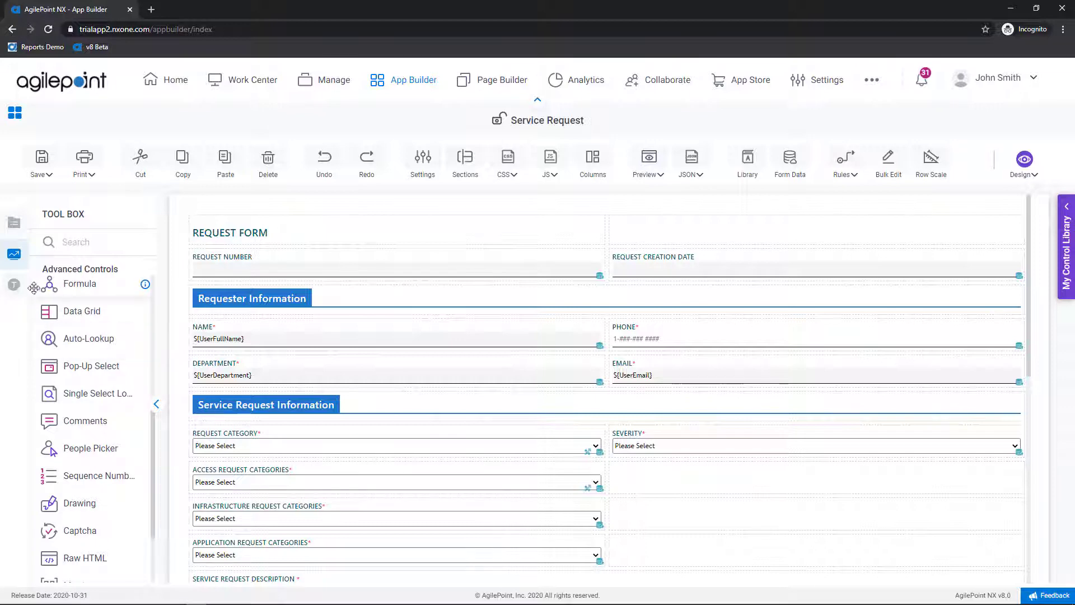
click(16, 286)
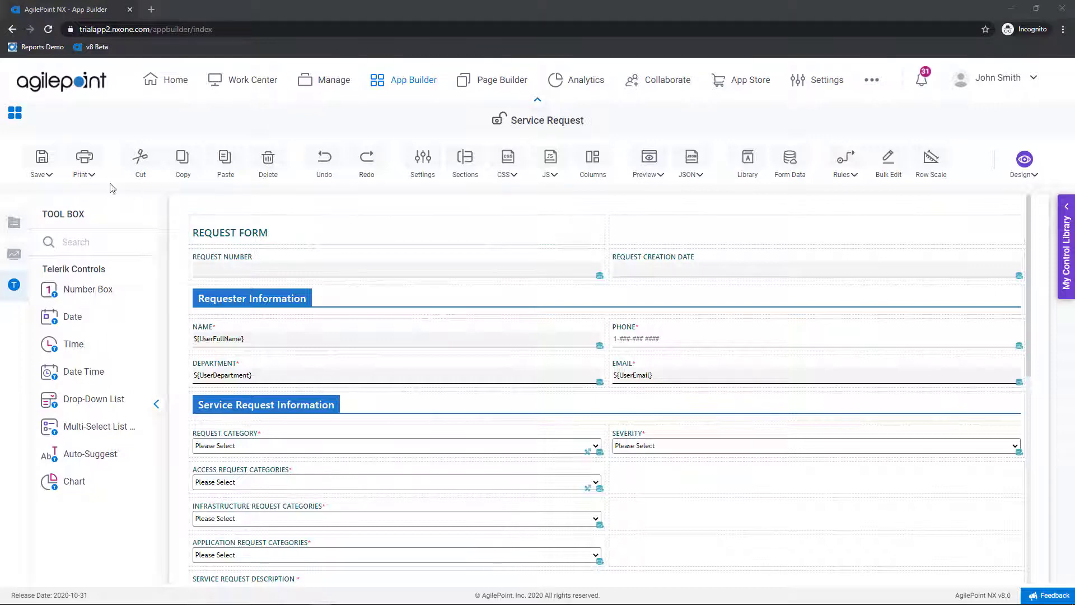
Review the save, check-in and print options available for the Service Request form
click(692, 163)
mouse_move(51, 167)
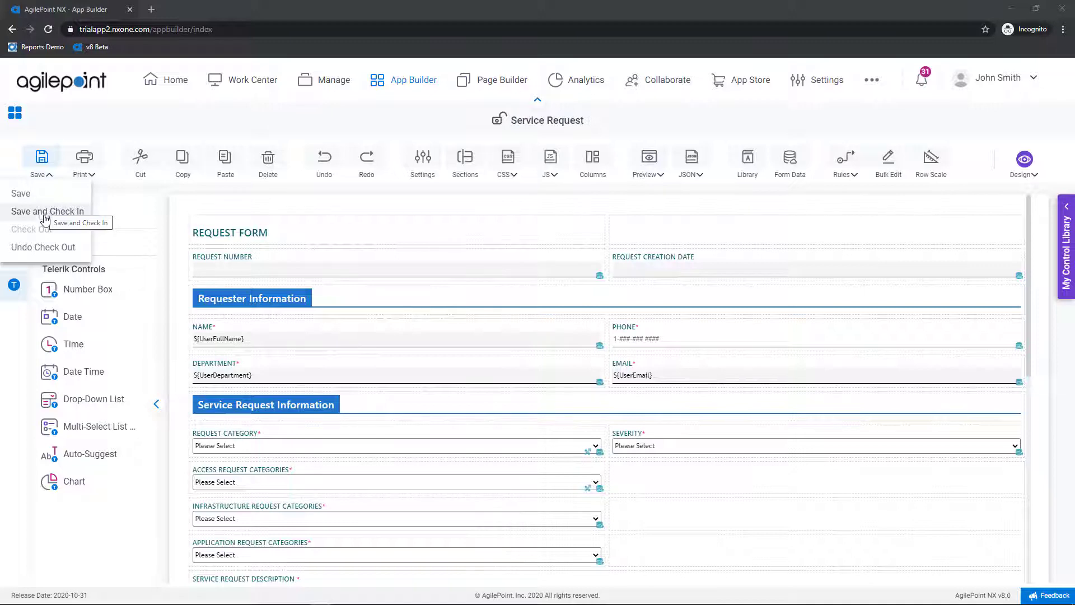
click(47, 247)
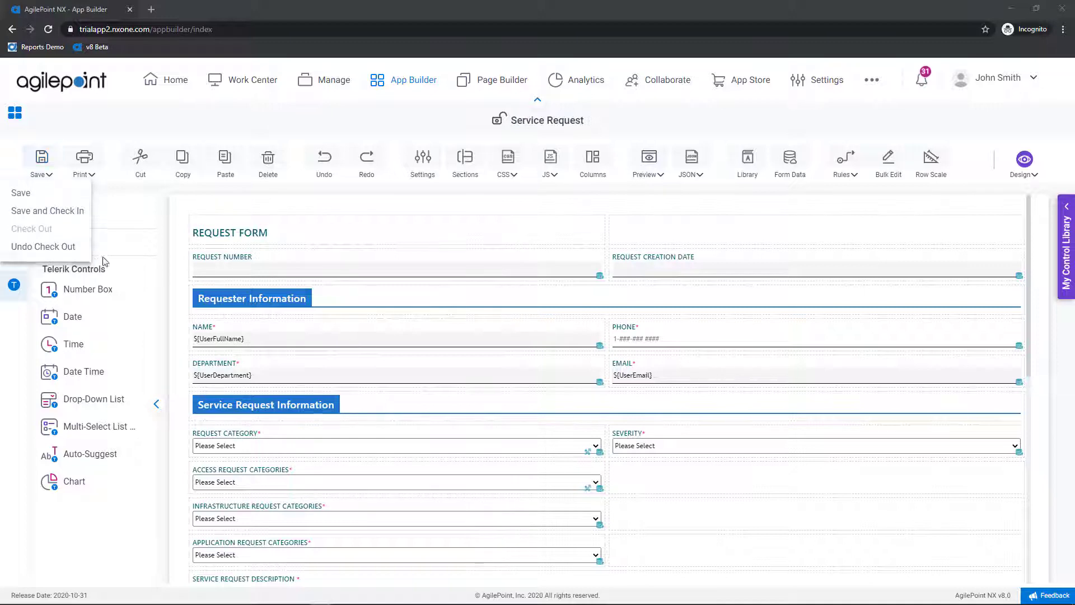
click(84, 165)
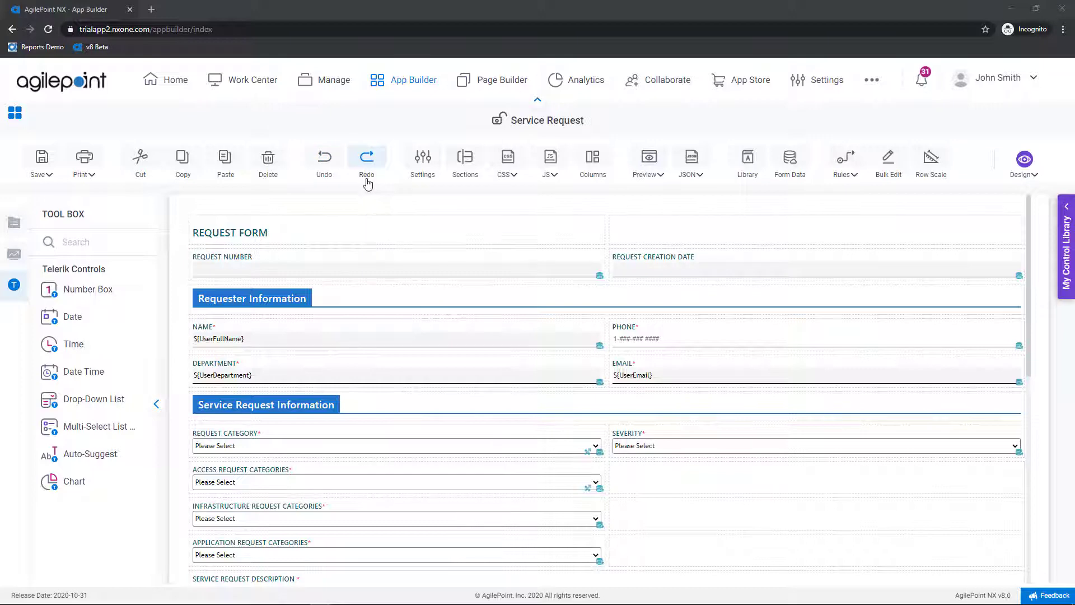
Open the form settings and review the title style, title alignment and control layout options
click(423, 171)
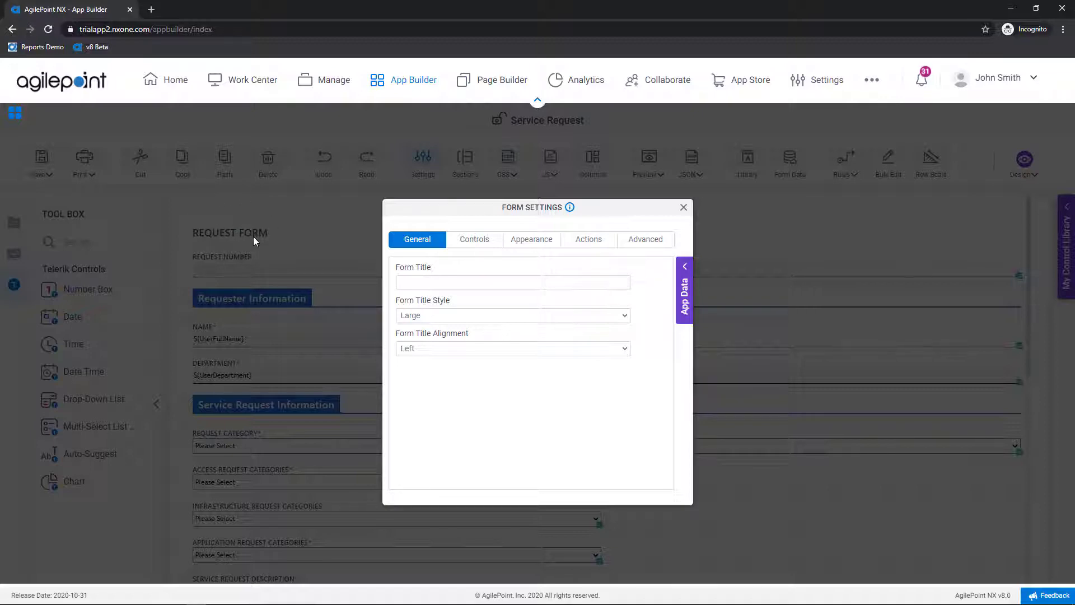
click(427, 317)
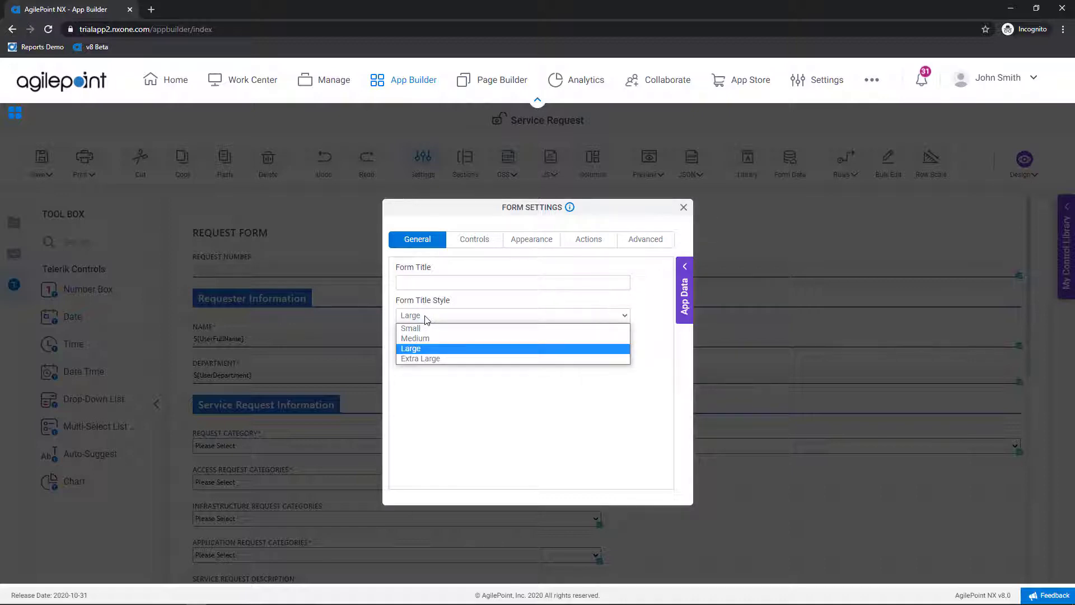
click(427, 318)
click(428, 350)
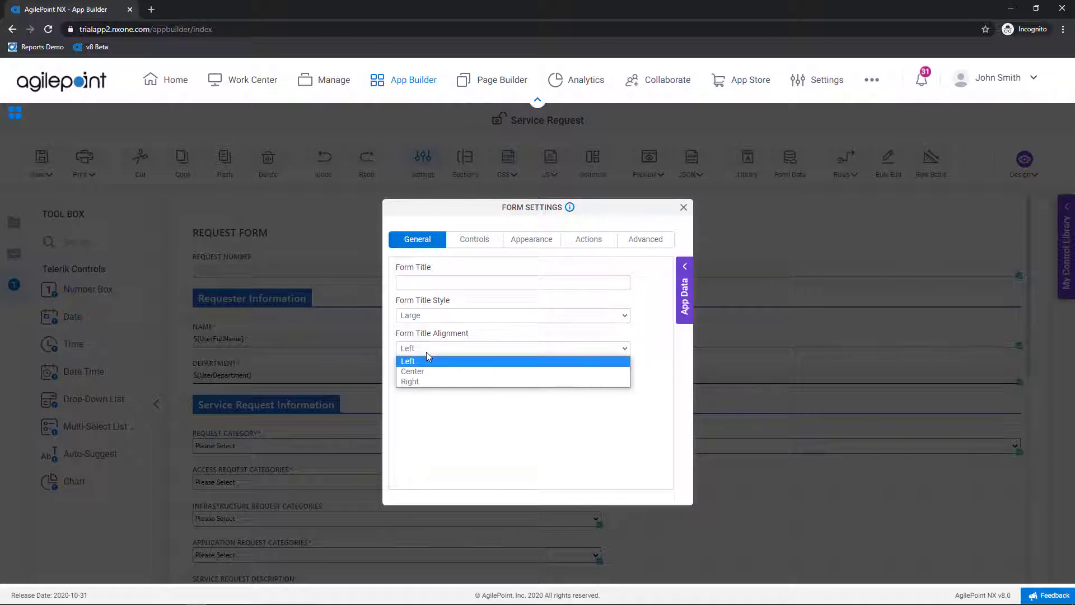
click(464, 430)
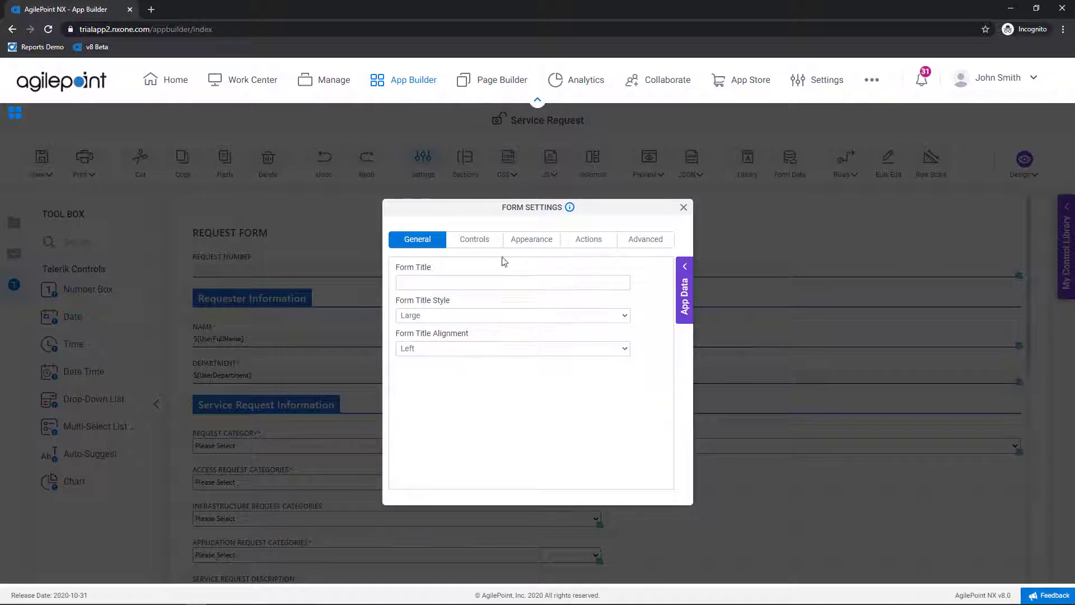
click(475, 241)
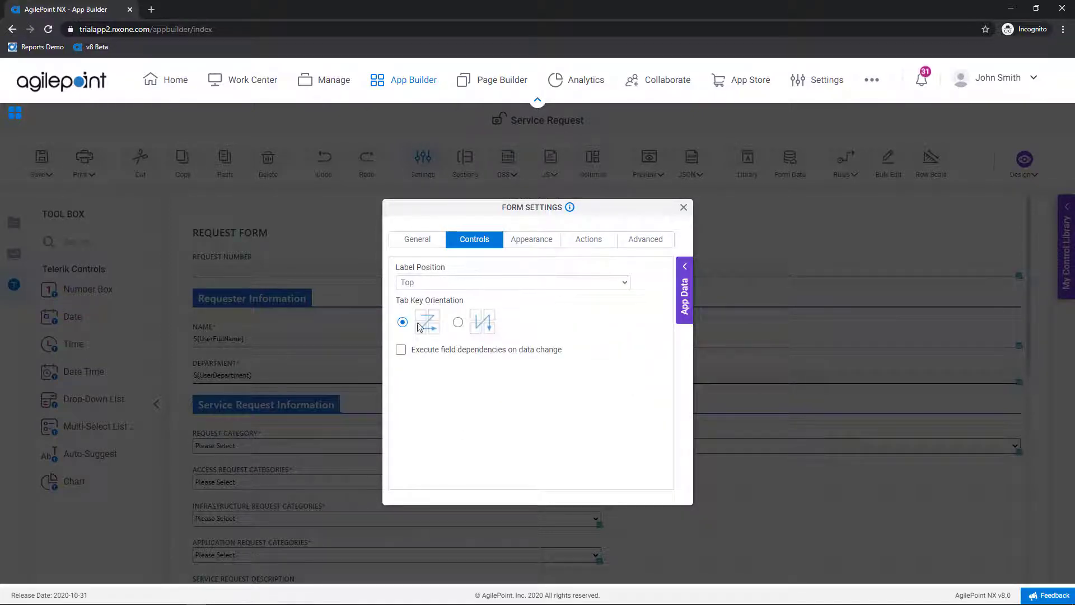
Review the form's appearance settings and available themes, leaving the theme on Classic
click(528, 240)
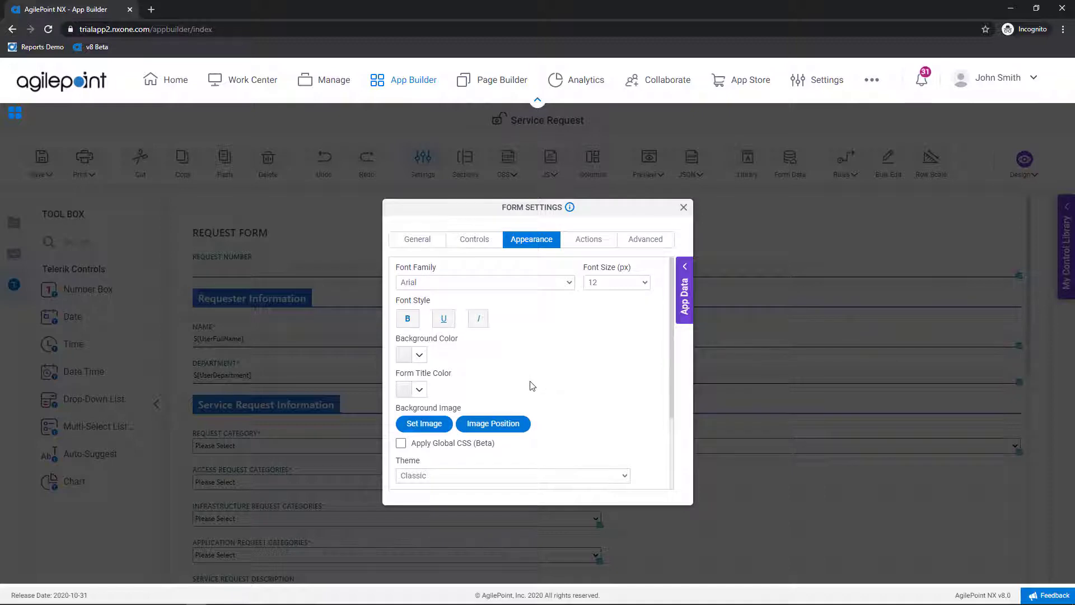
scroll(526, 373, down, 1)
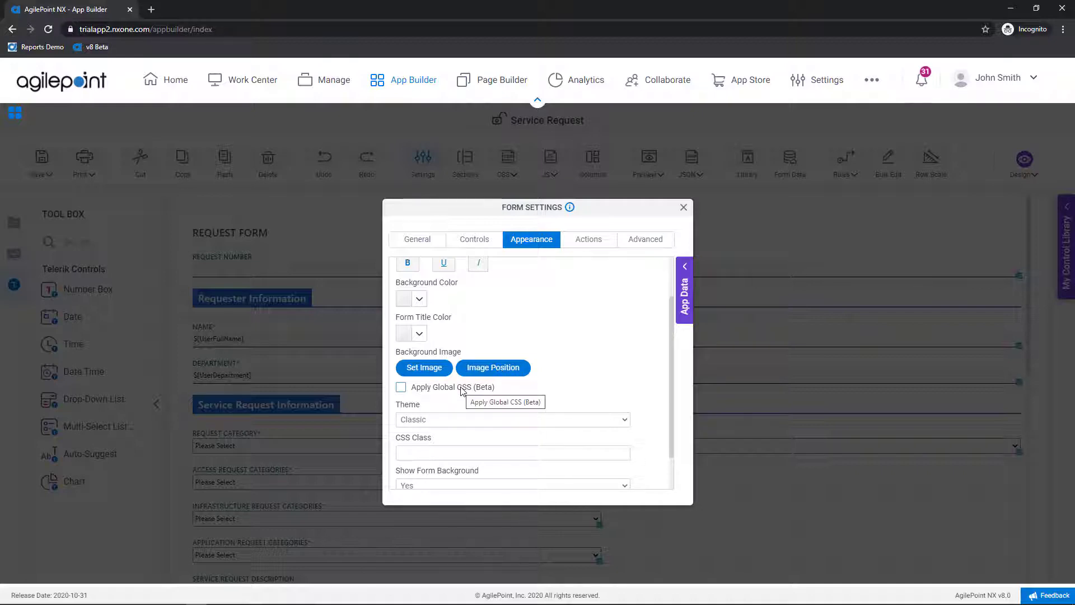
scroll(460, 396, down, 1)
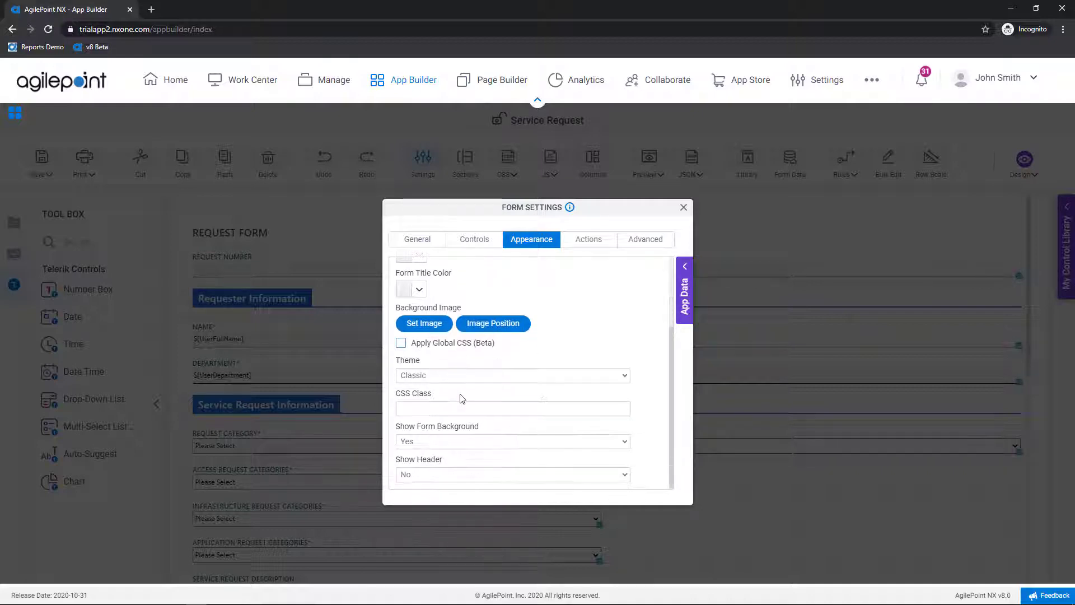
click(481, 380)
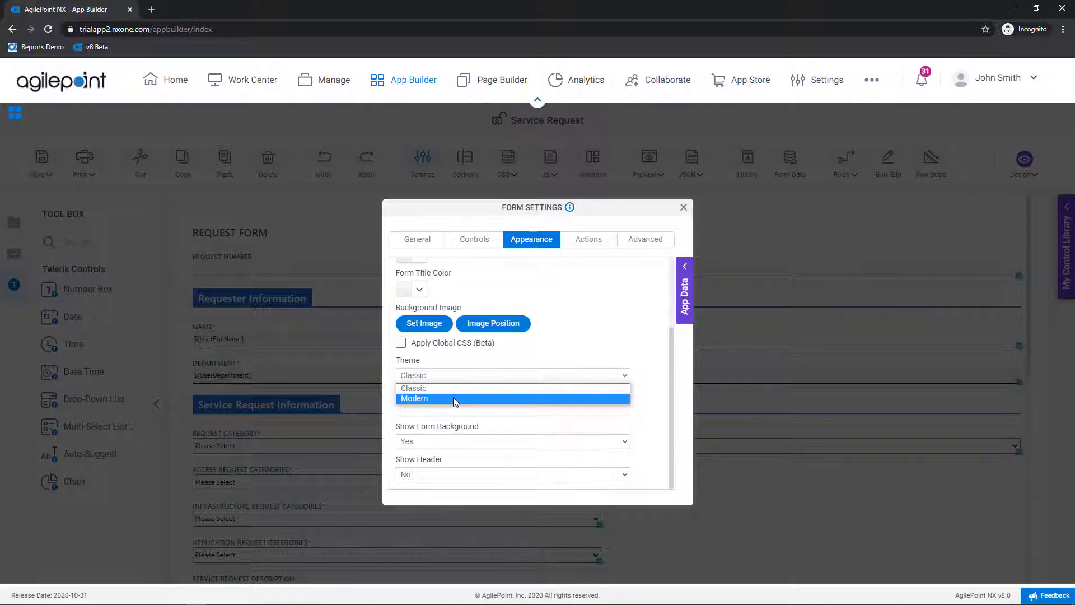
click(459, 387)
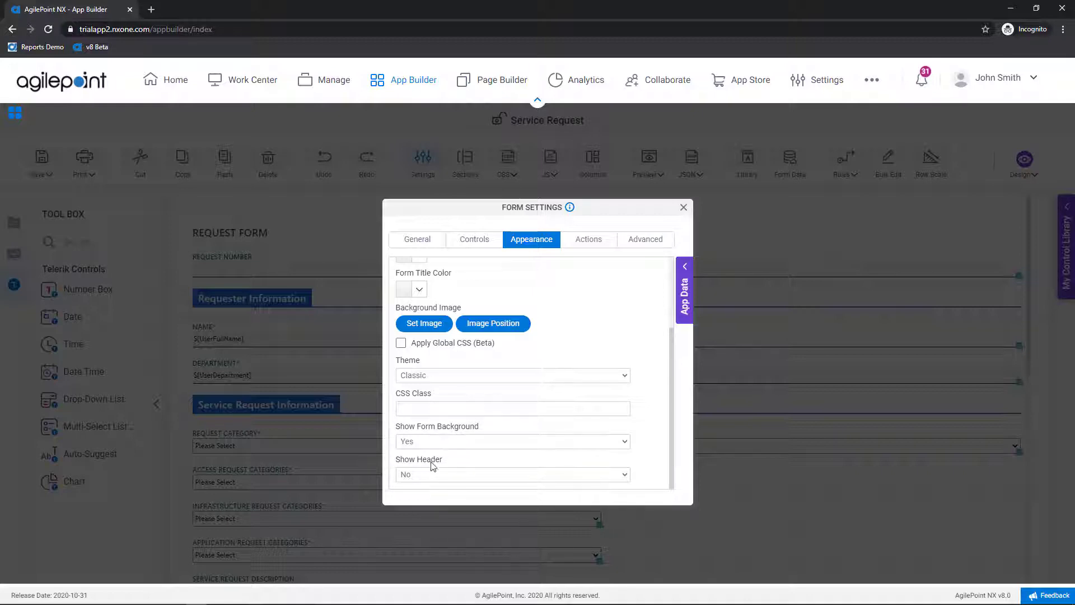
Review the form's action button settings and advanced settings, and close the form settings
click(584, 244)
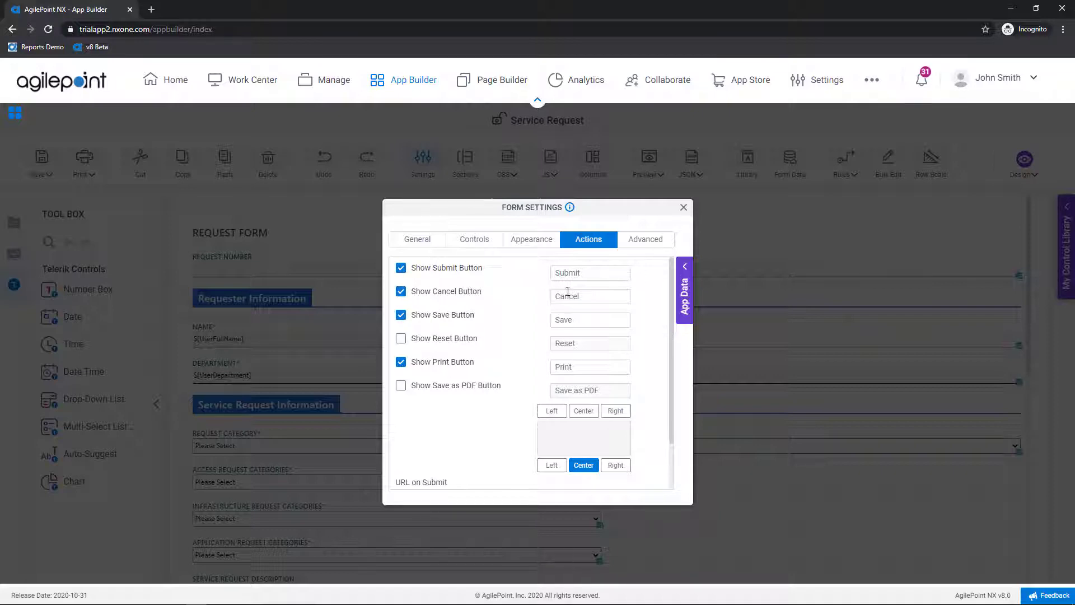
double_click(590, 275)
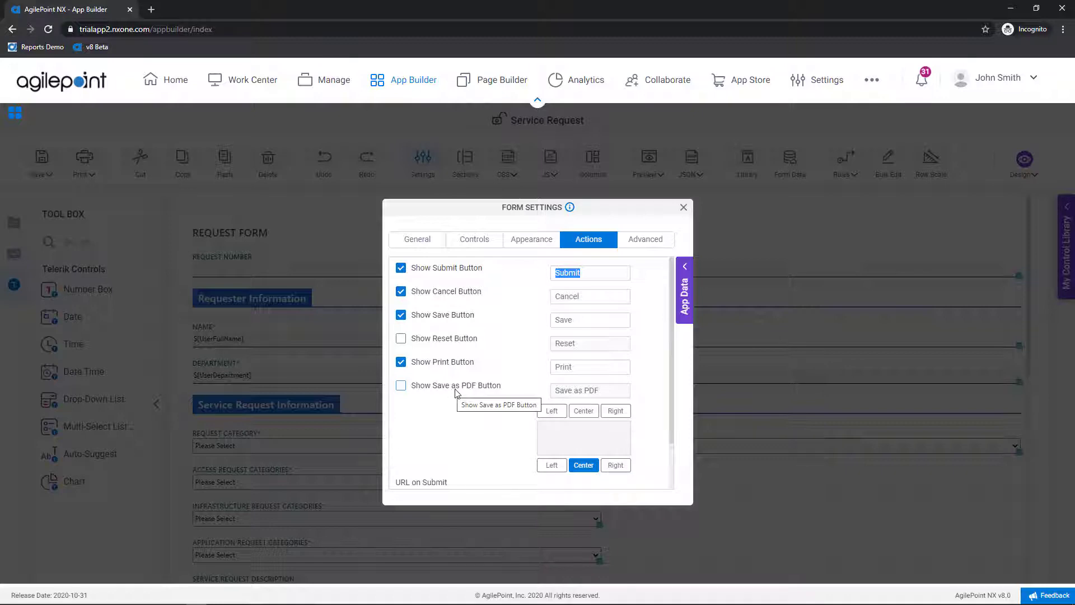
click(650, 236)
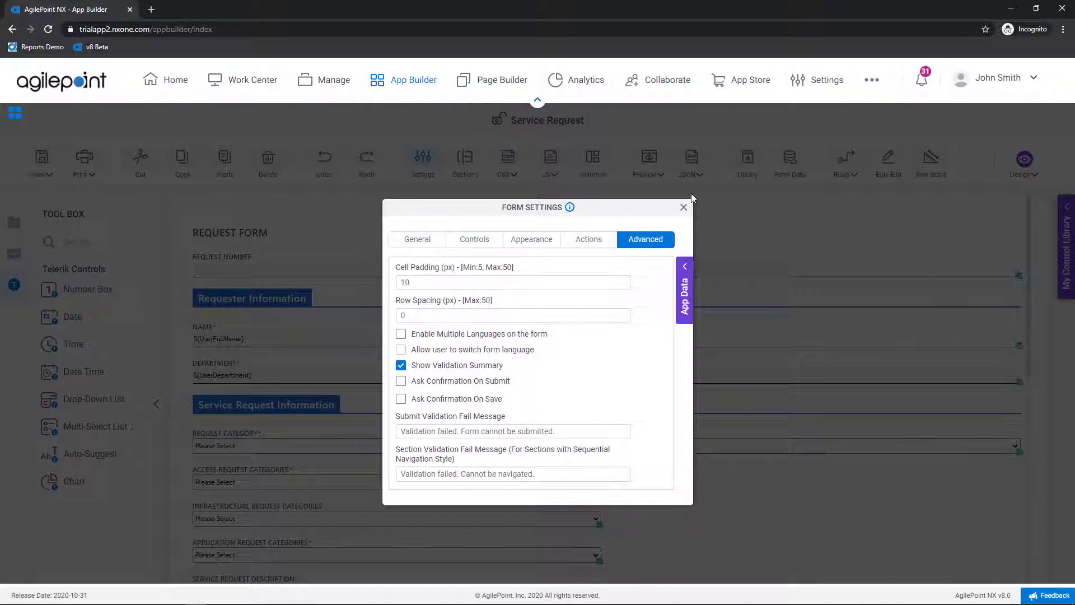
click(684, 207)
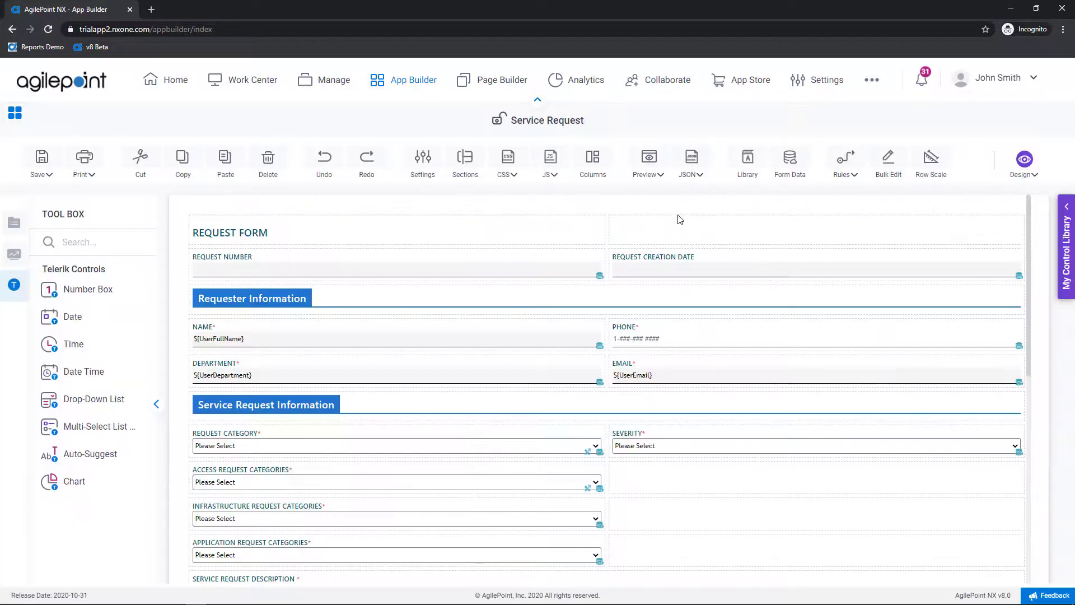
Add a new form section titled Section 2 in the form sections settings
click(468, 161)
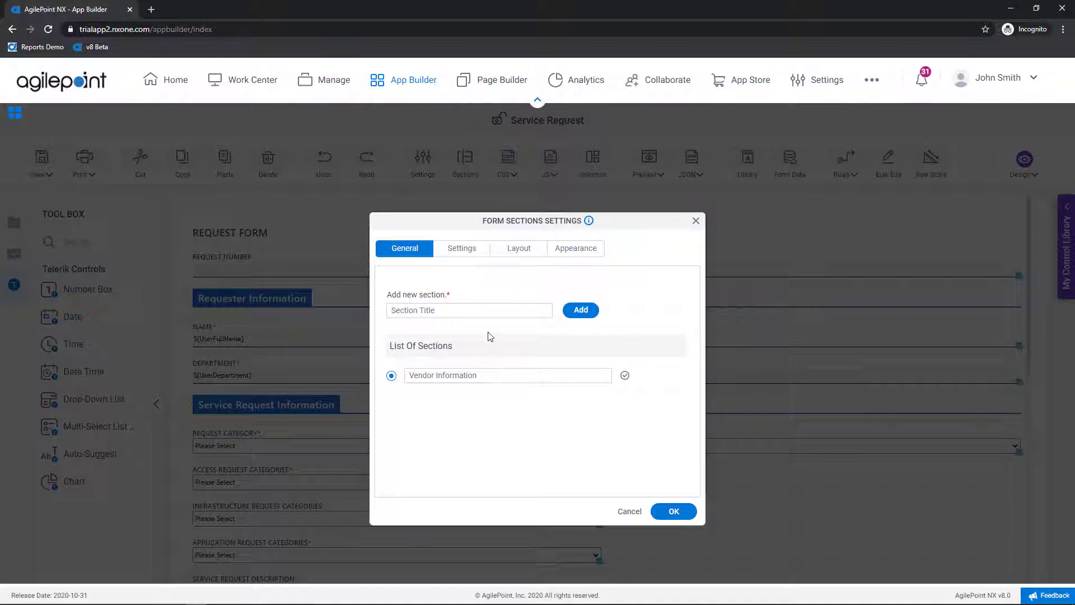
click(465, 312)
text(Section 2)
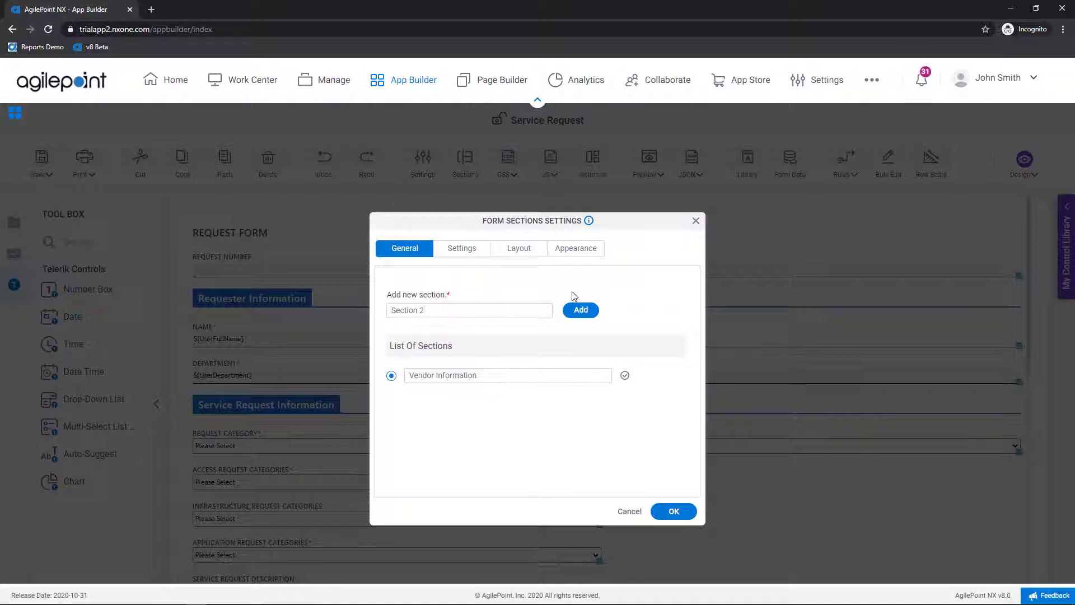
click(581, 310)
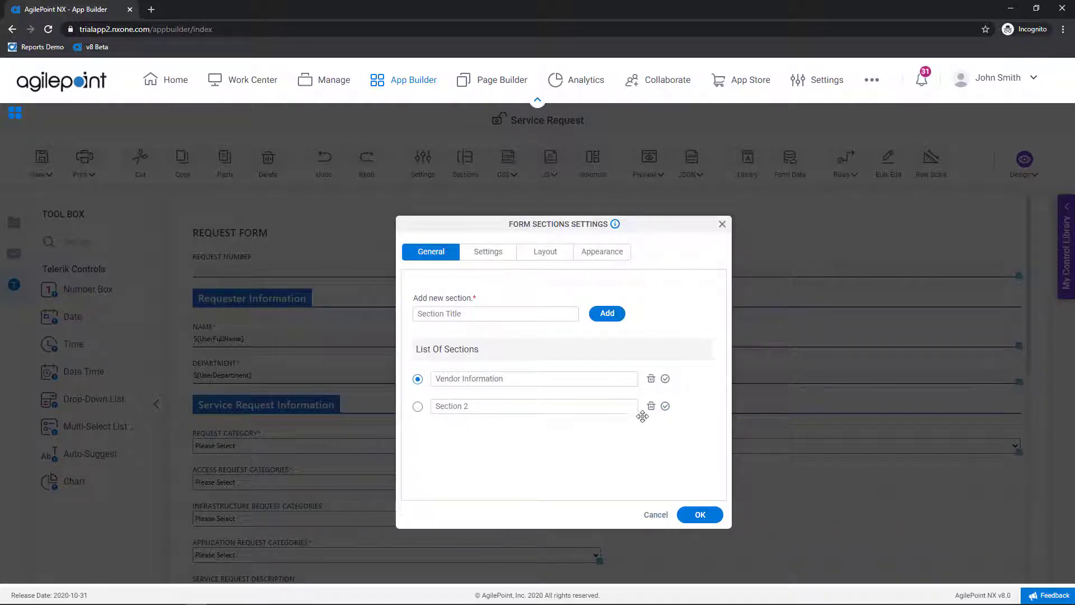
Review the sections' navigation settings, layout and appearance options, and discard the section changes
click(490, 257)
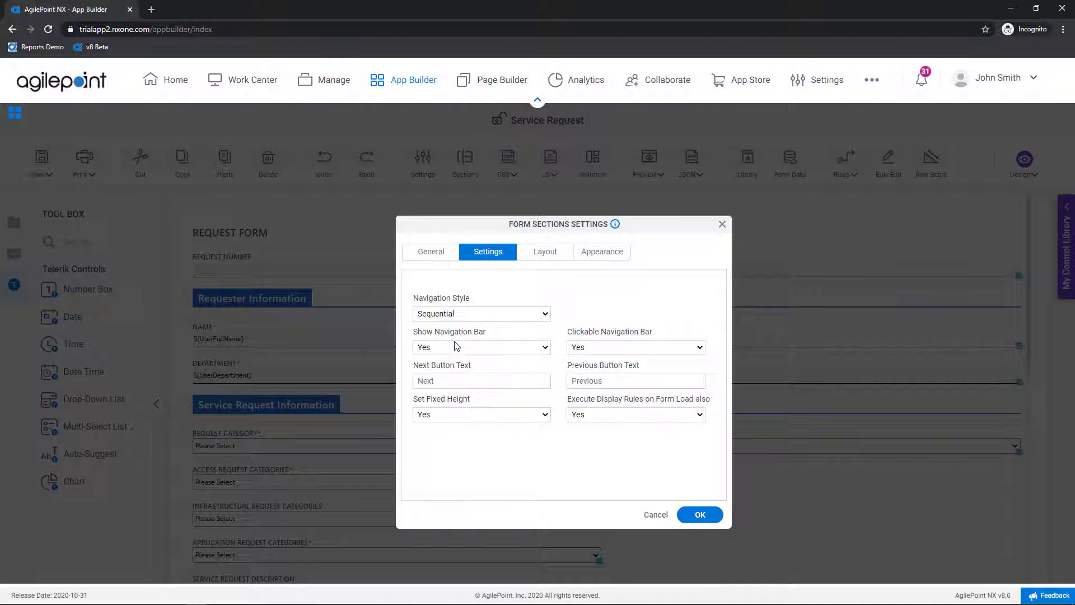
click(550, 256)
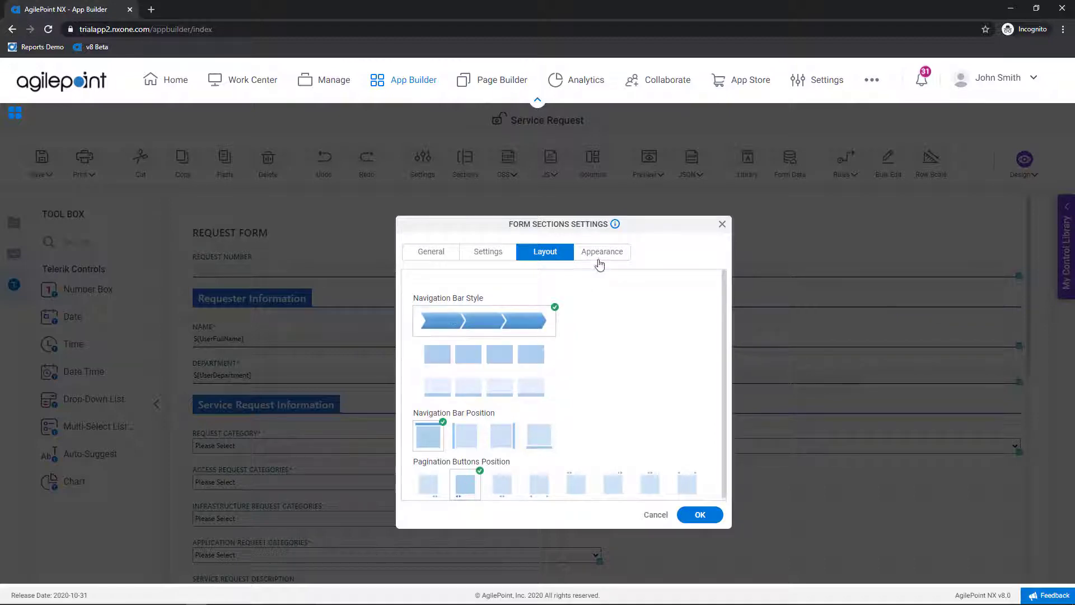
click(599, 257)
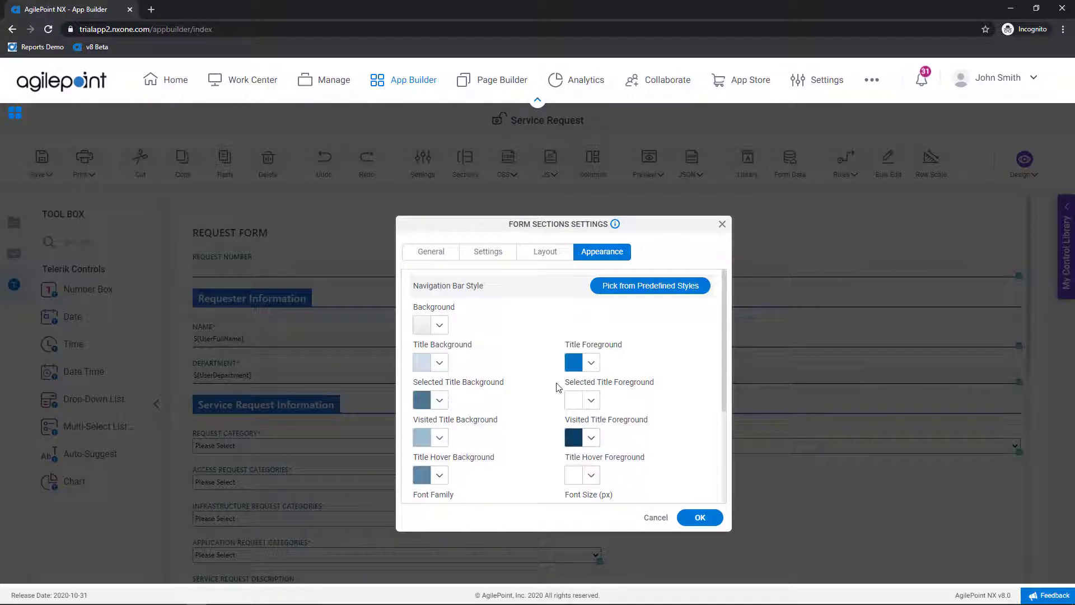
click(656, 519)
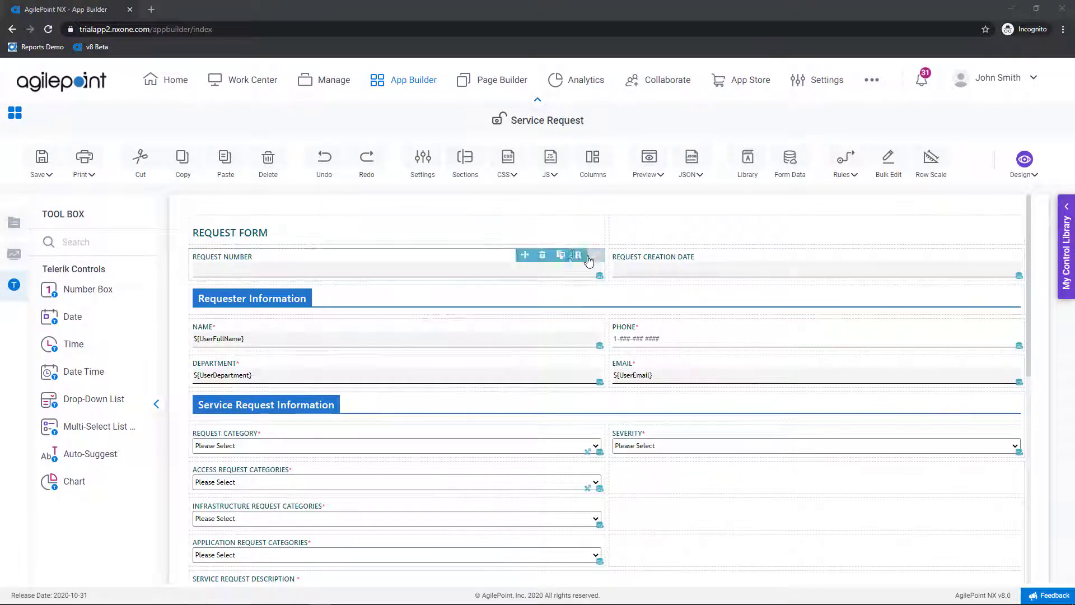
Open the form's shared CSS, examine the style sheet code and close it without changes
click(511, 177)
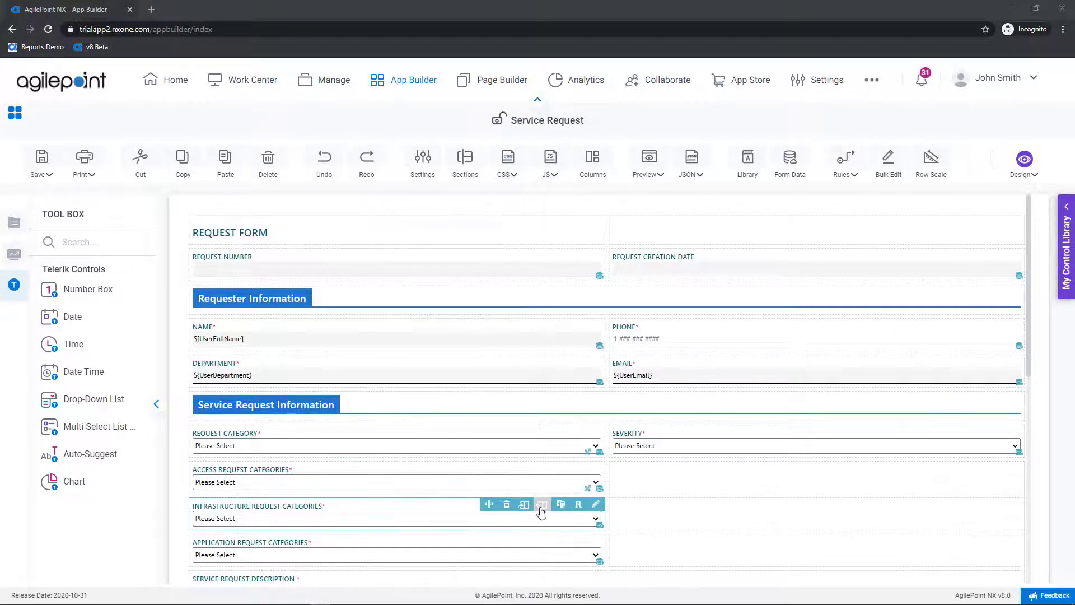
click(503, 178)
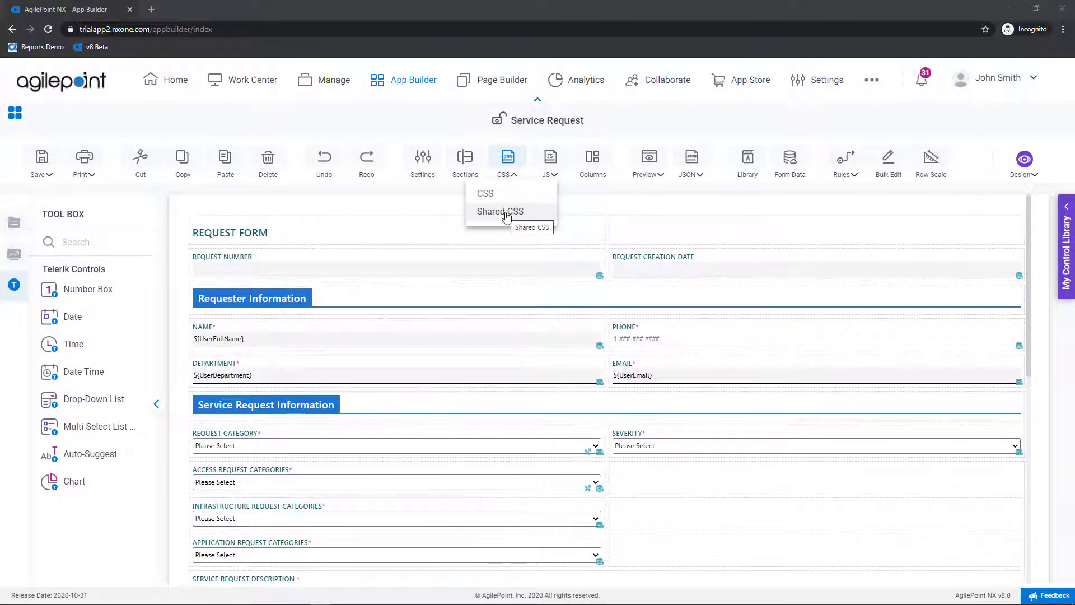
click(501, 212)
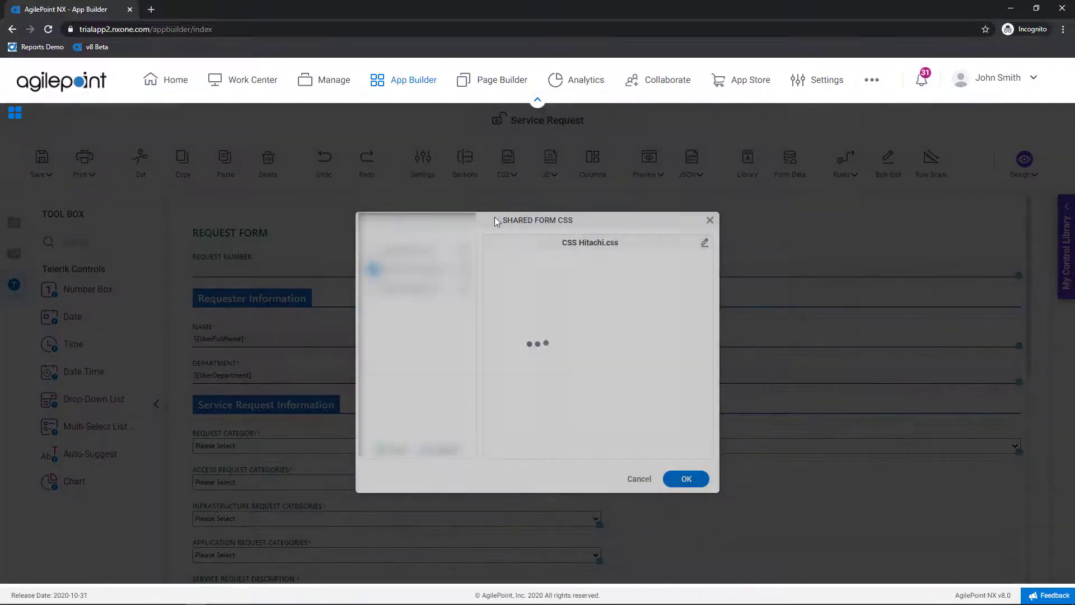
scroll(555, 362, down, 5)
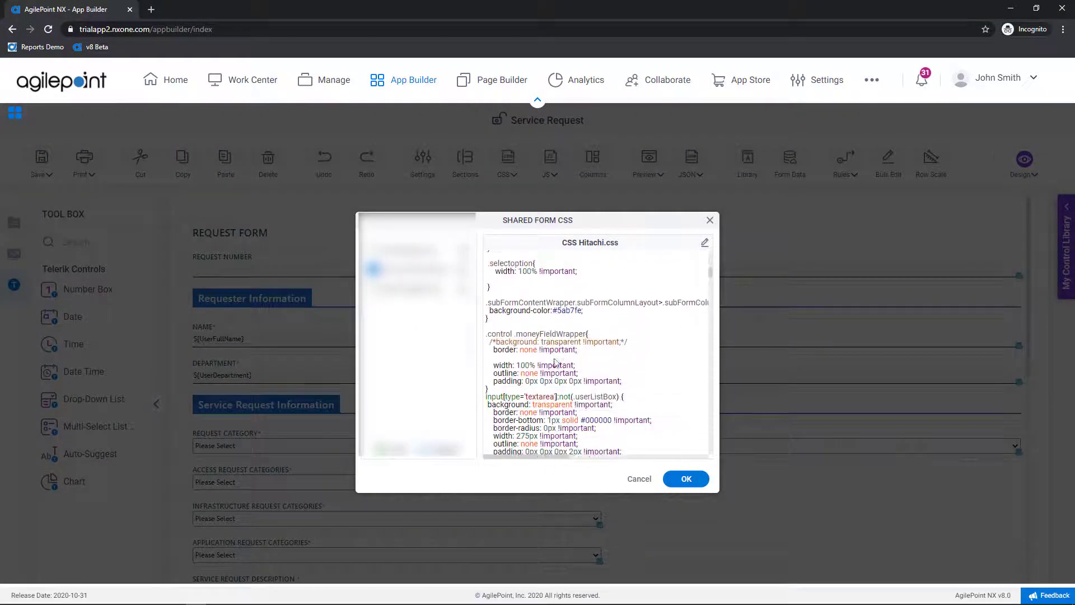
click(709, 221)
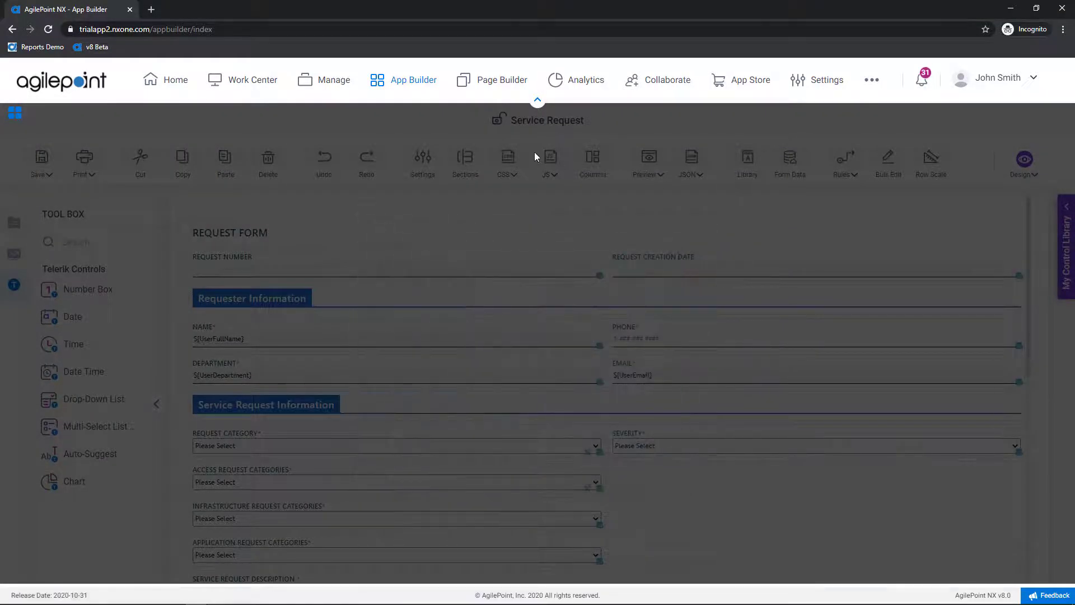
Review the form's JavaScript options and the column layout choices, leaving the layout as it is
click(534, 156)
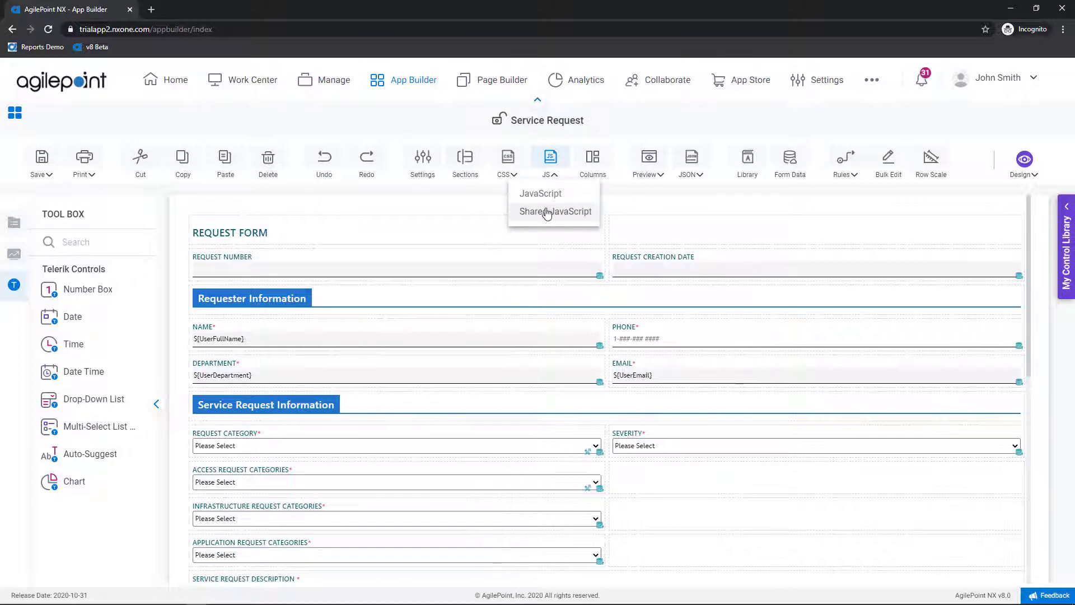
click(594, 171)
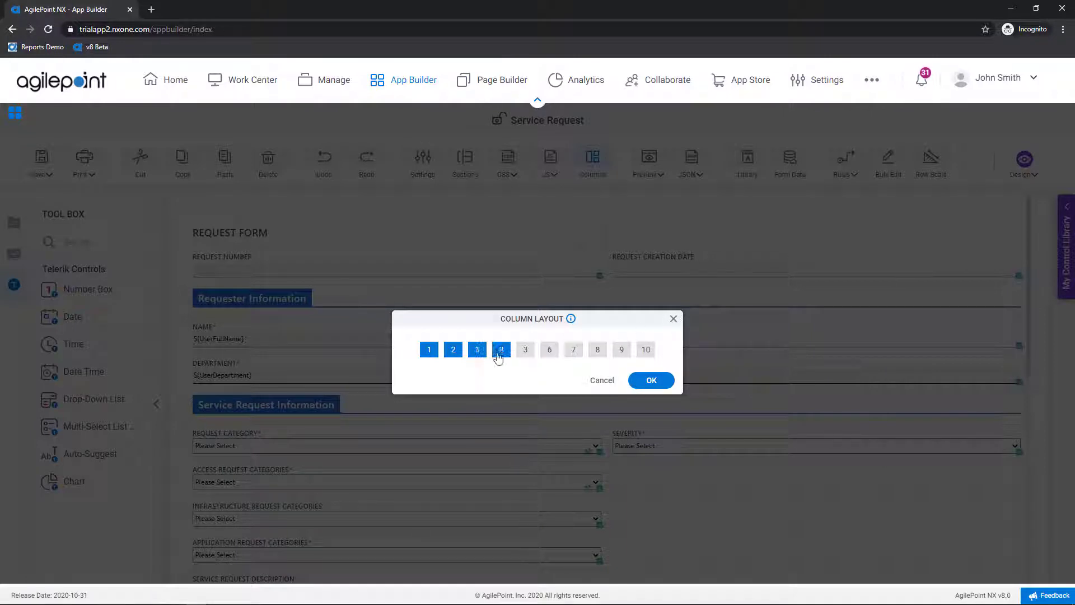
click(673, 318)
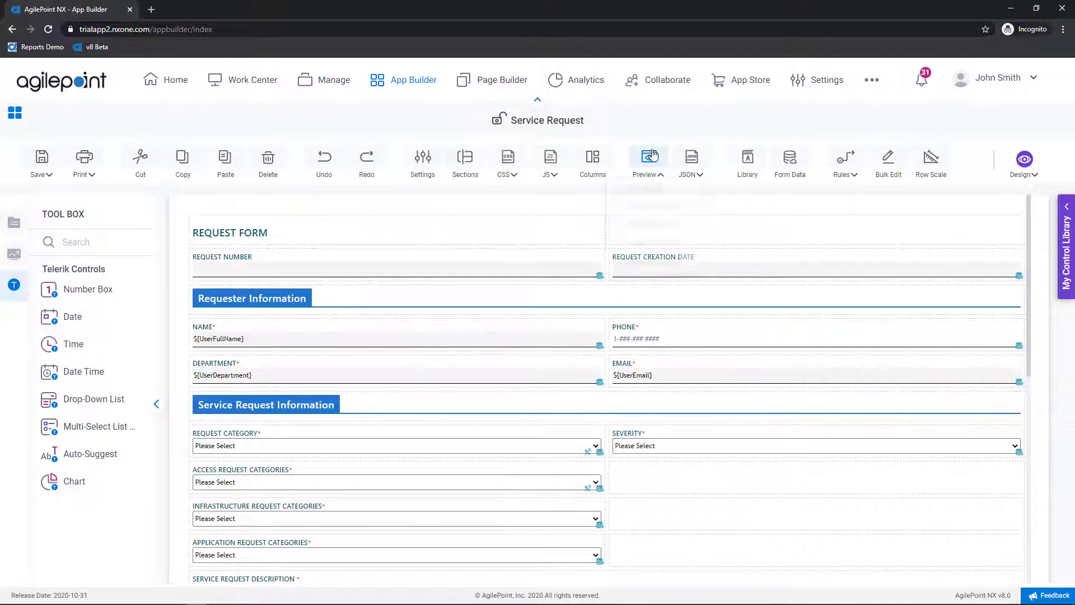
Preview the Service Request form in the PC Browser view and close the preview
click(650, 154)
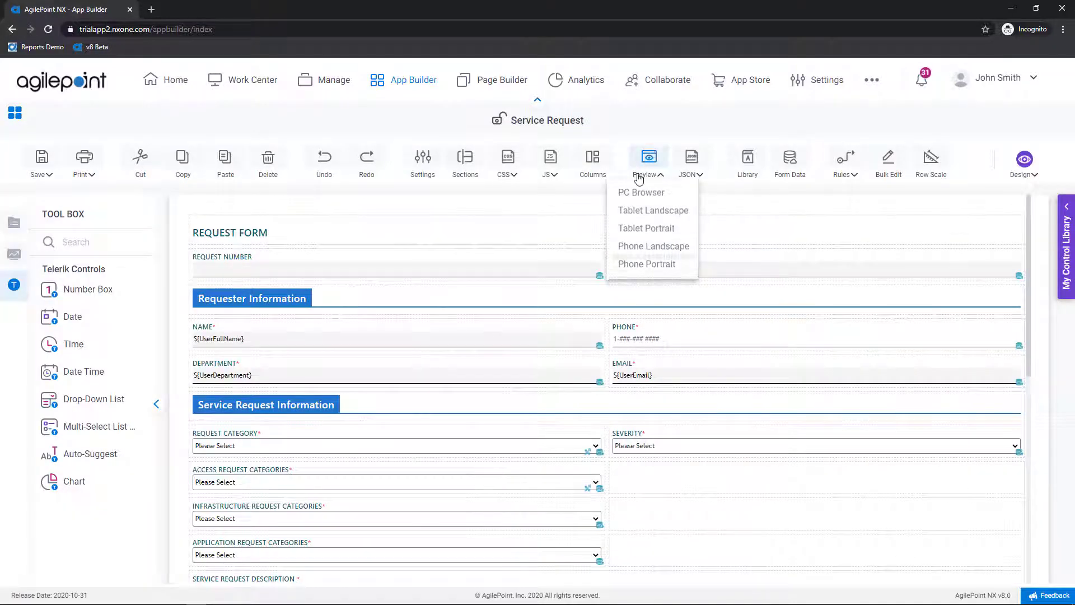
click(642, 193)
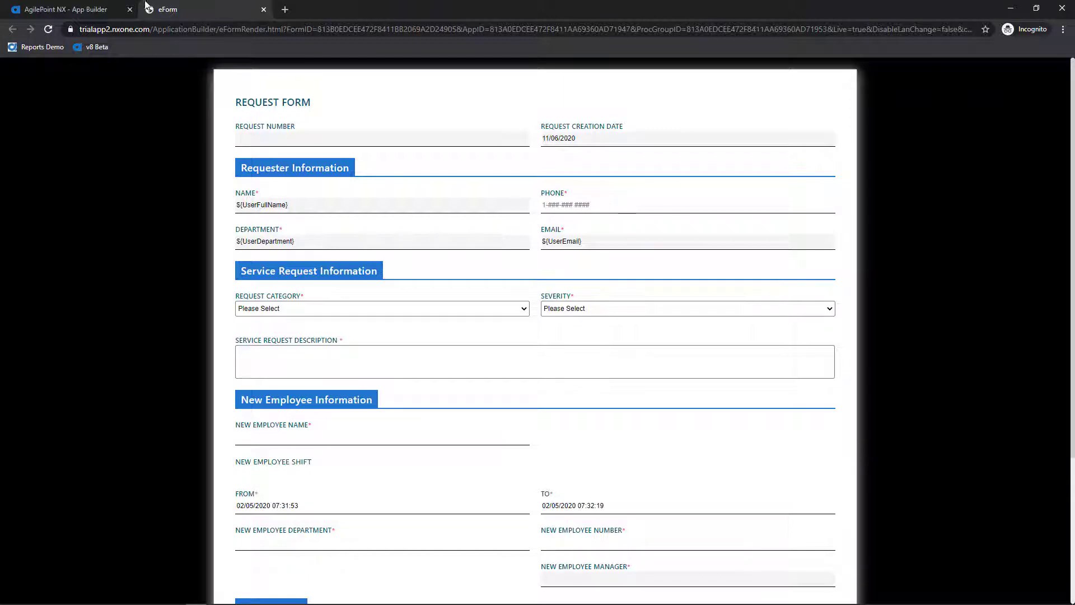
click(264, 9)
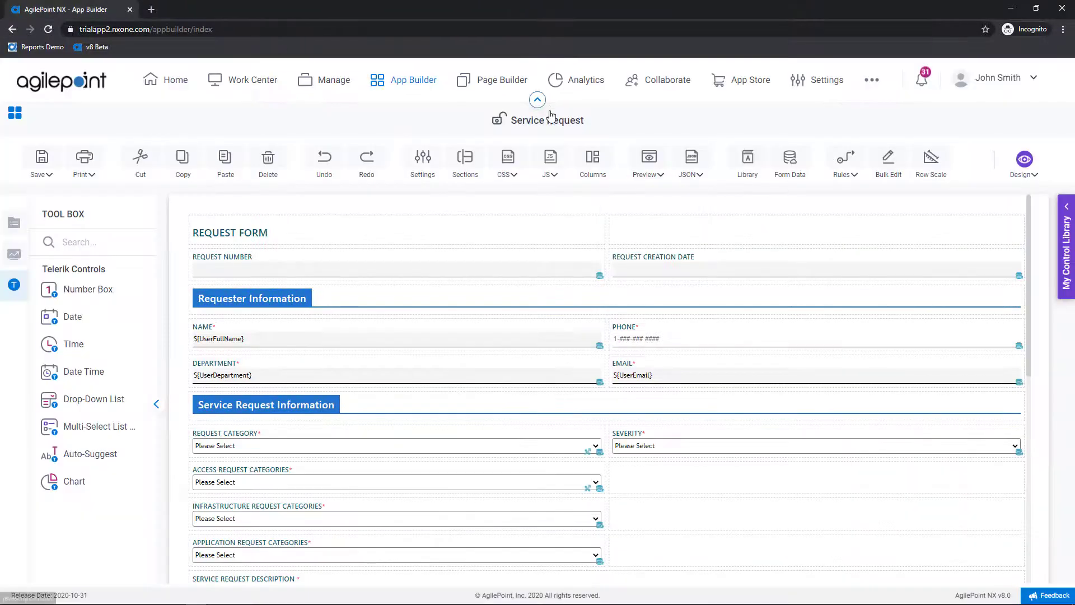
Review the form's JSON and rules options together with its control library and data model
click(692, 174)
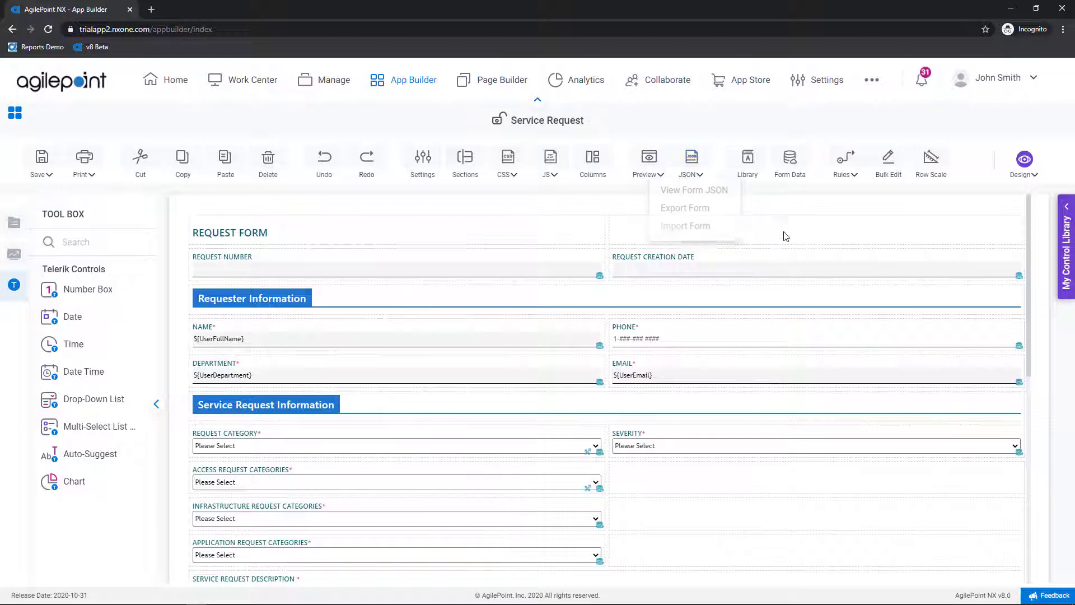
click(753, 168)
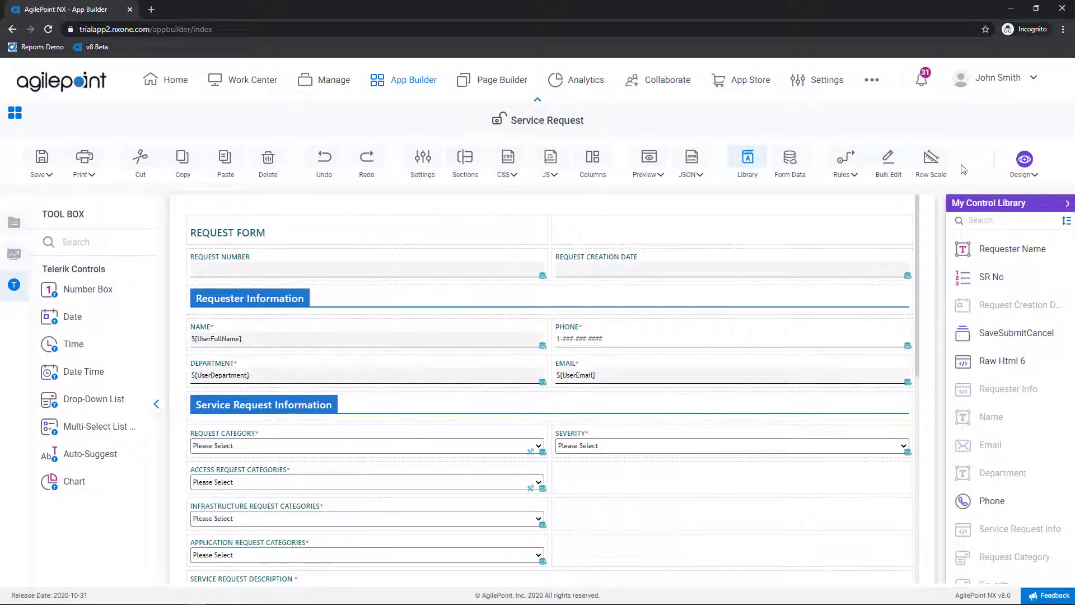
click(792, 158)
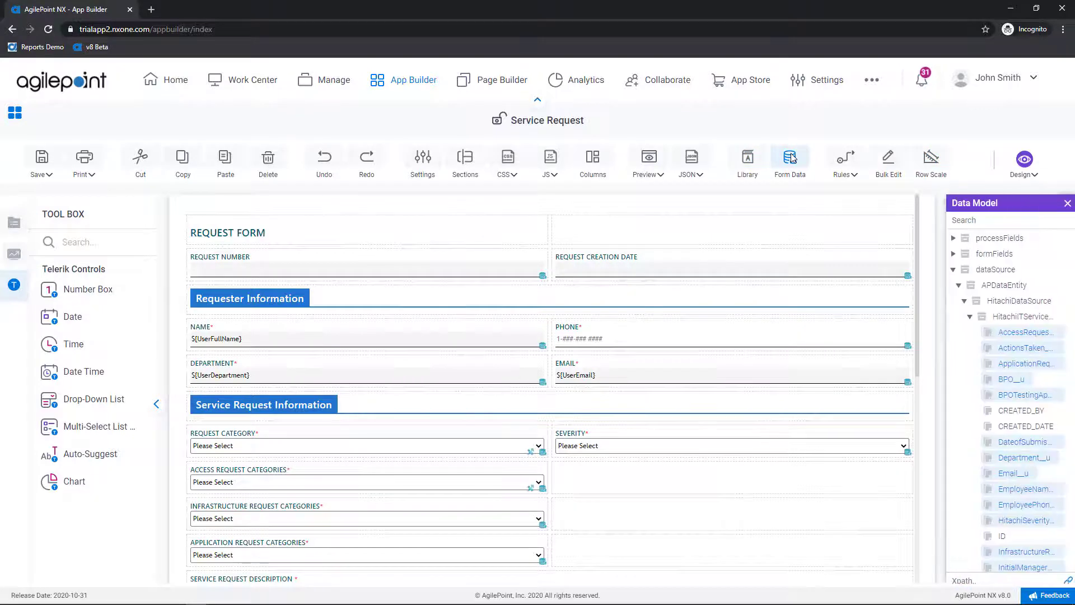
click(844, 166)
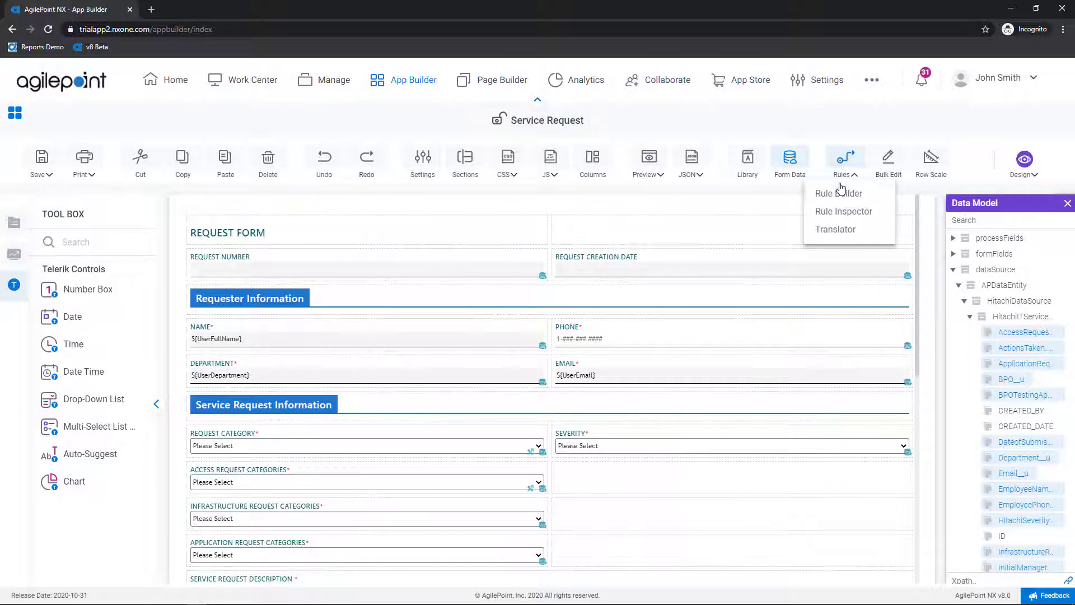
Review the form's fields in bulk edit, and show and hide the row scale
click(890, 161)
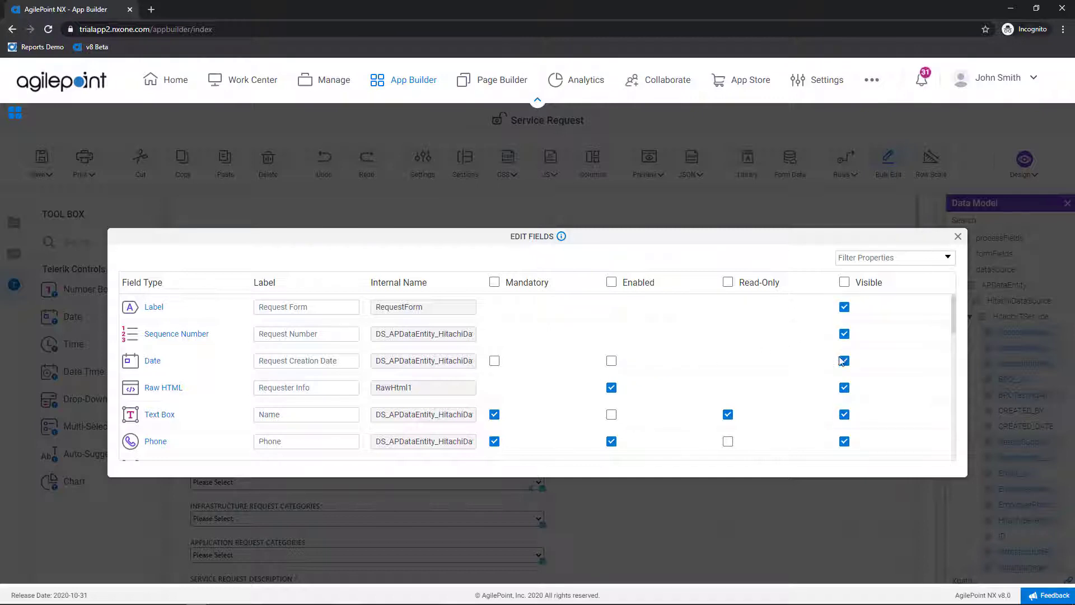
click(958, 236)
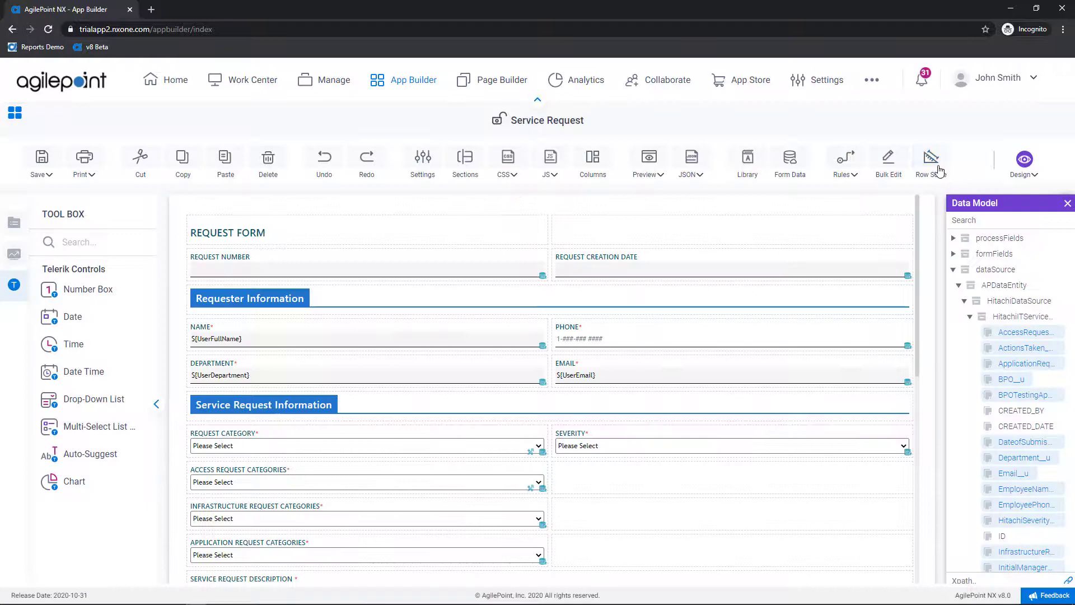
click(937, 167)
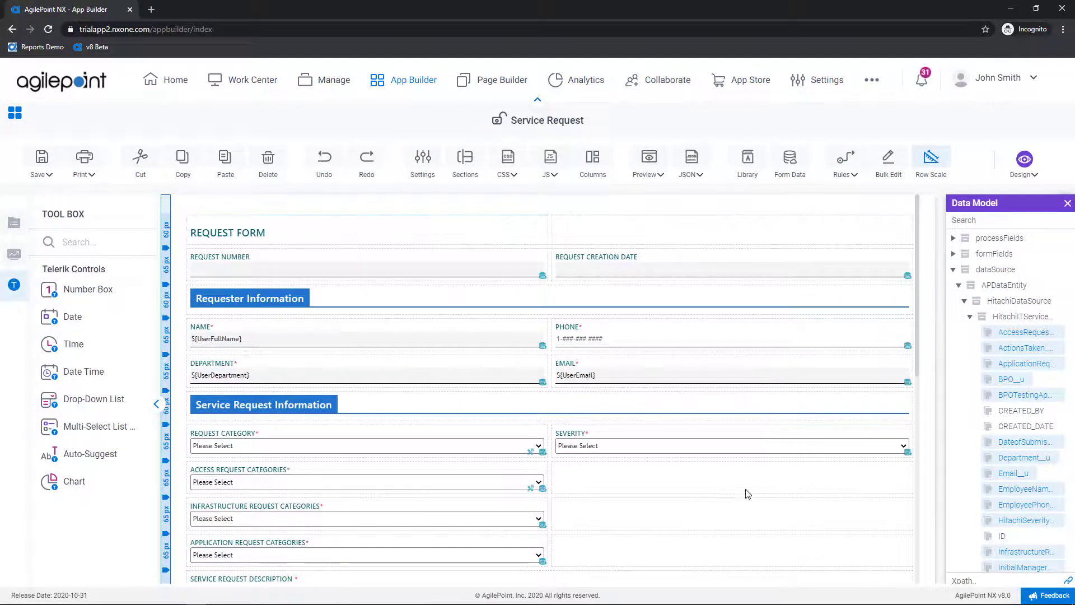
click(921, 156)
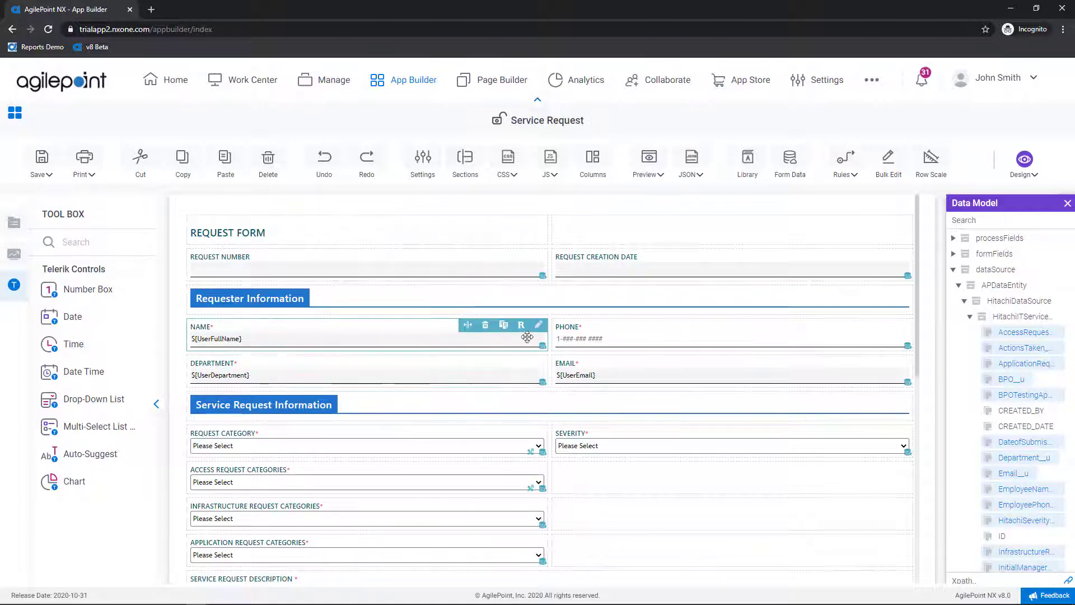
Open the settings of the Name text box under Requester Information and examine its internal name
click(537, 324)
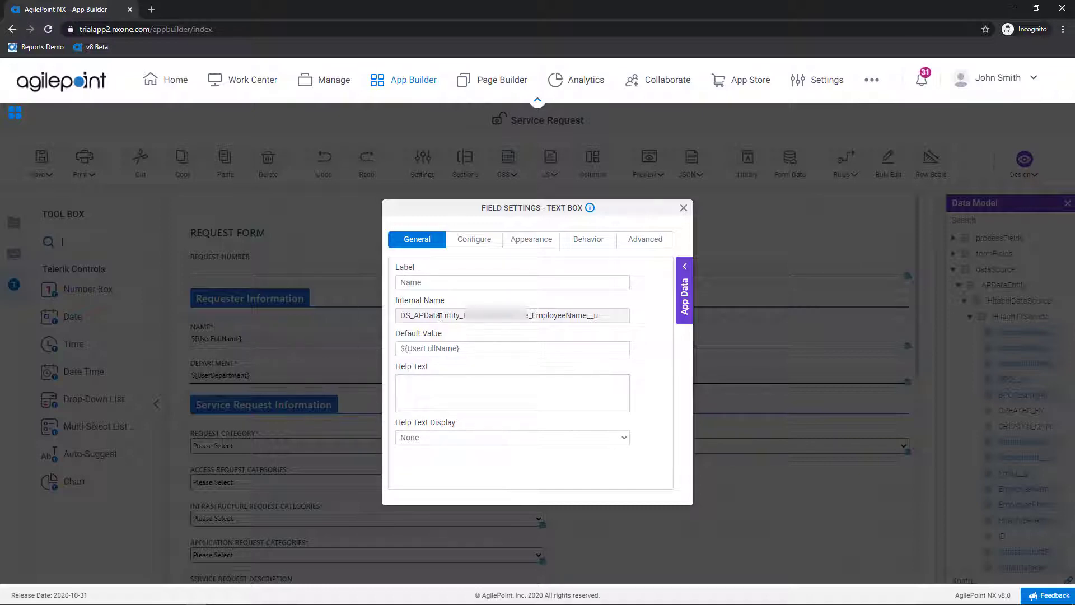
drag(412, 309, 531, 323)
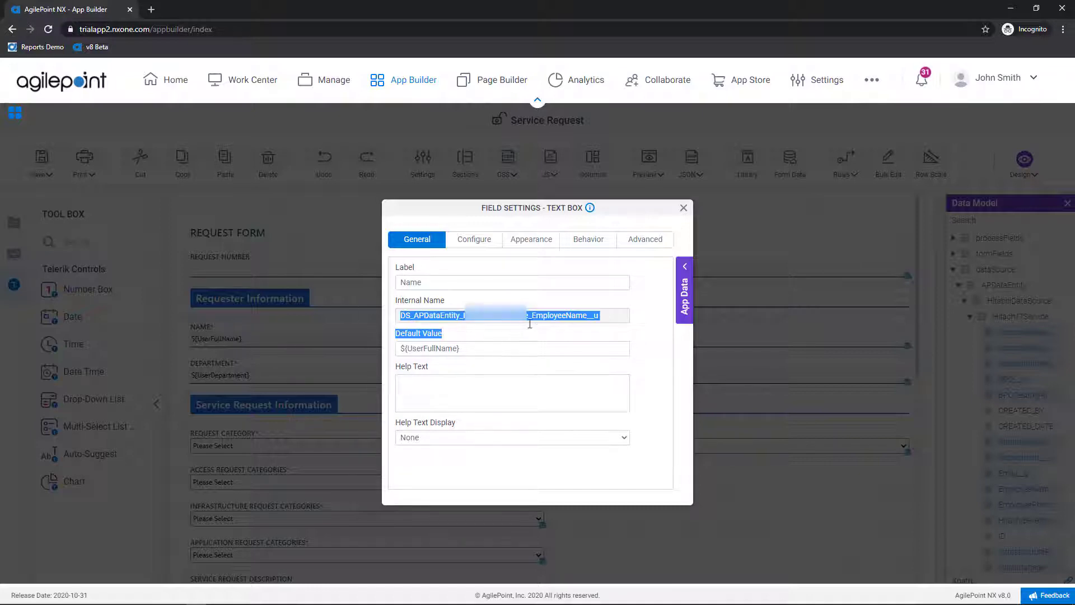
click(531, 324)
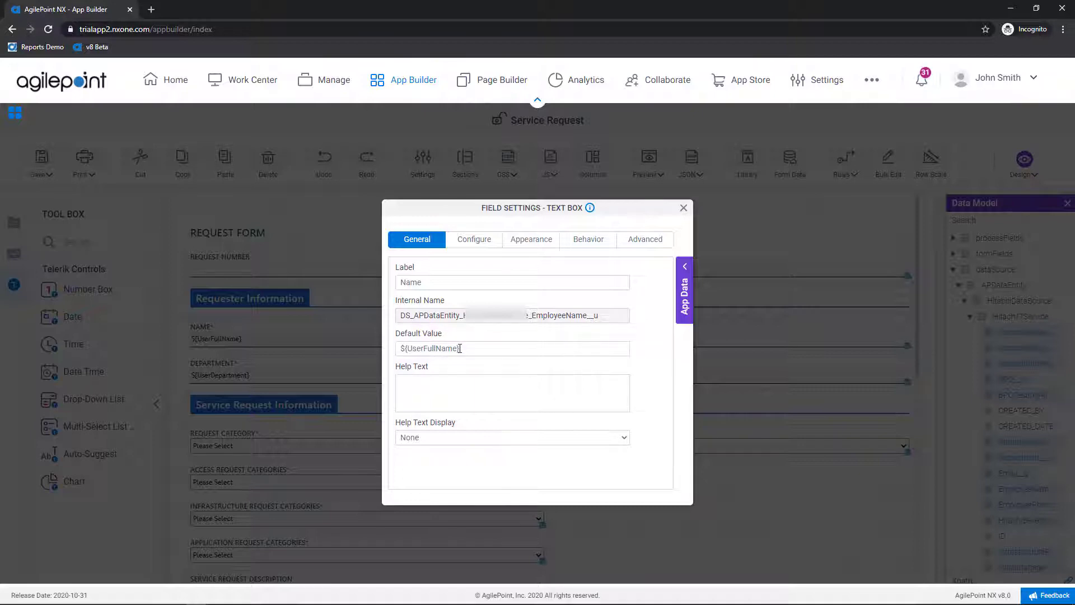
Clear the Name field's default value and map it to User Full Name from the System Data
drag(479, 350, 368, 335)
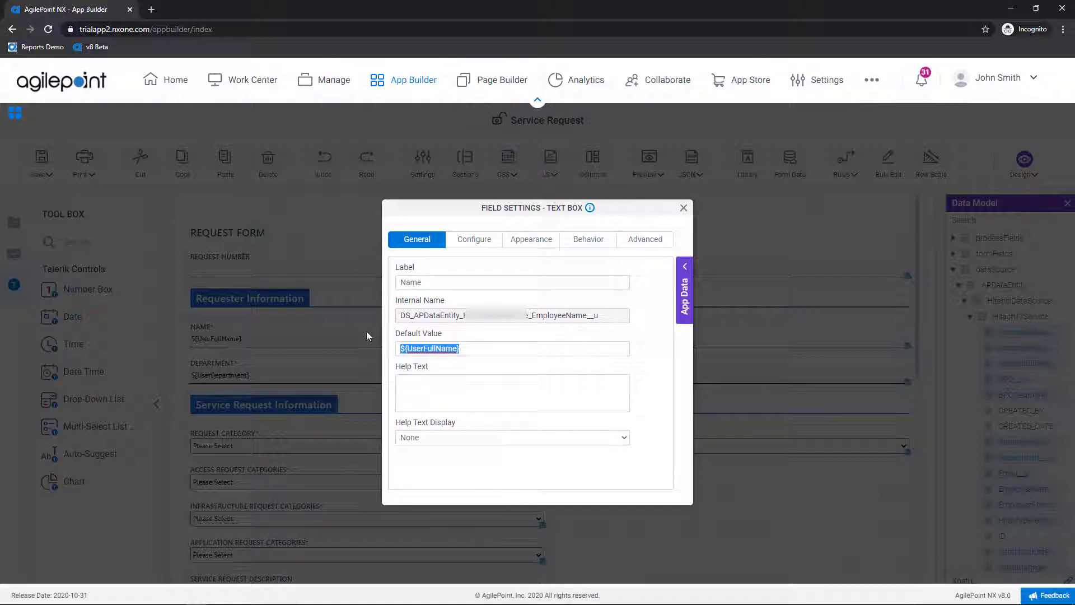
key(BackSpace)
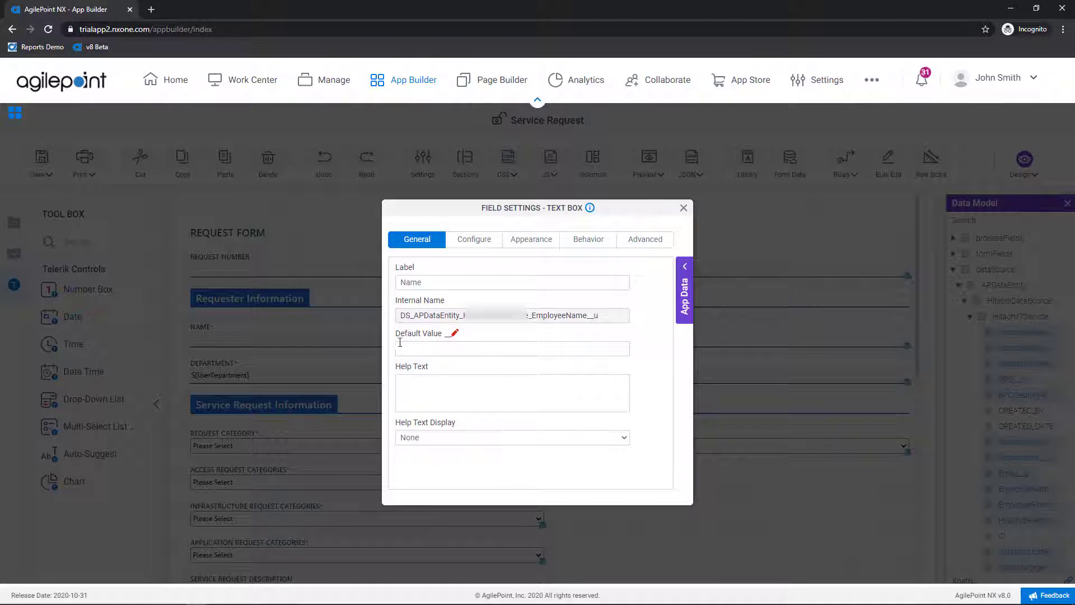
click(688, 272)
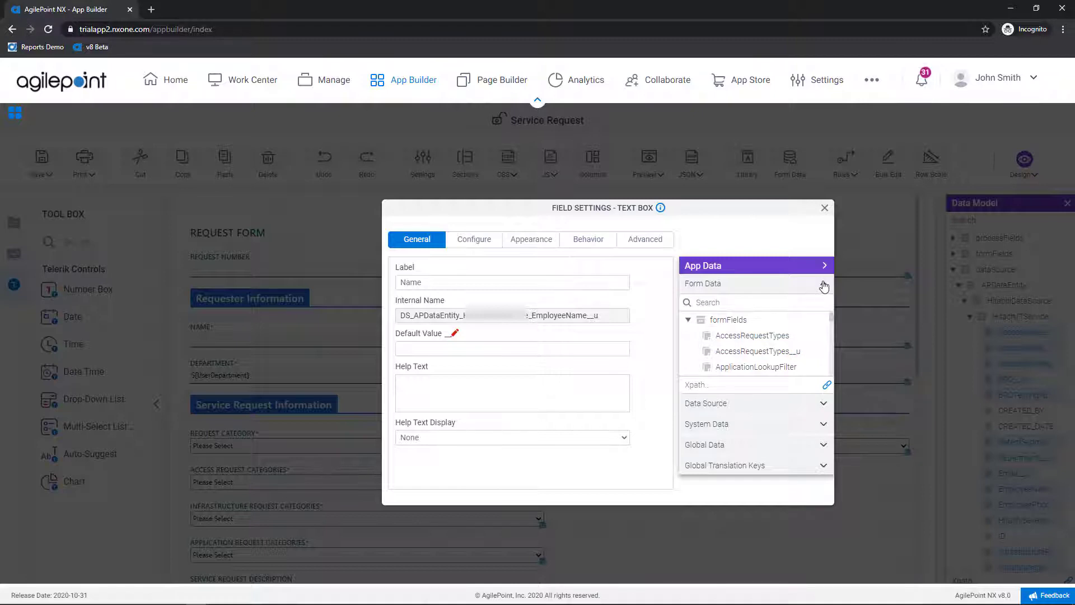
click(761, 406)
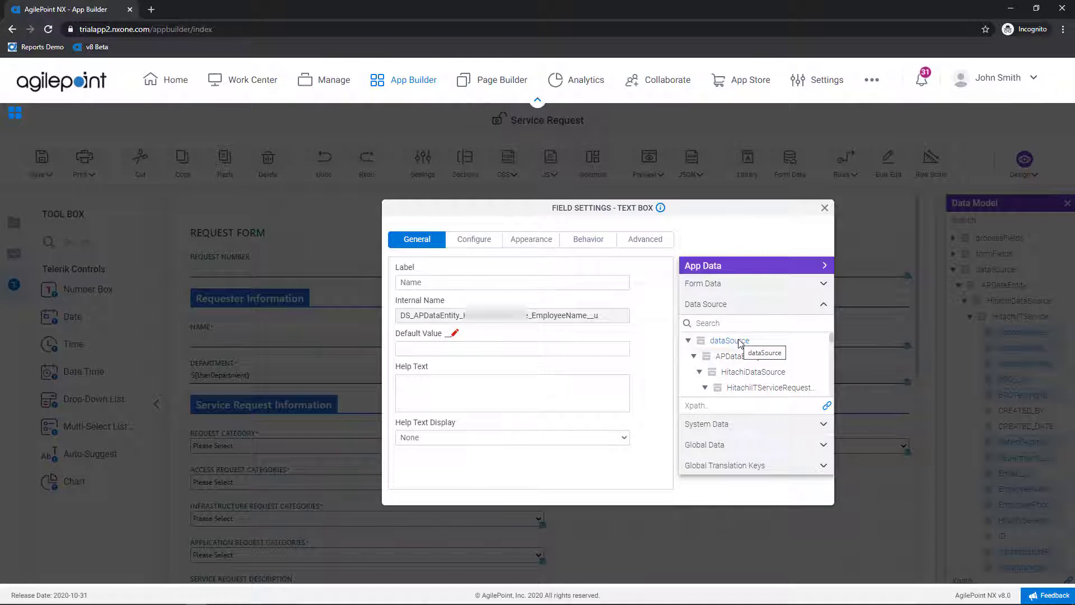
click(728, 429)
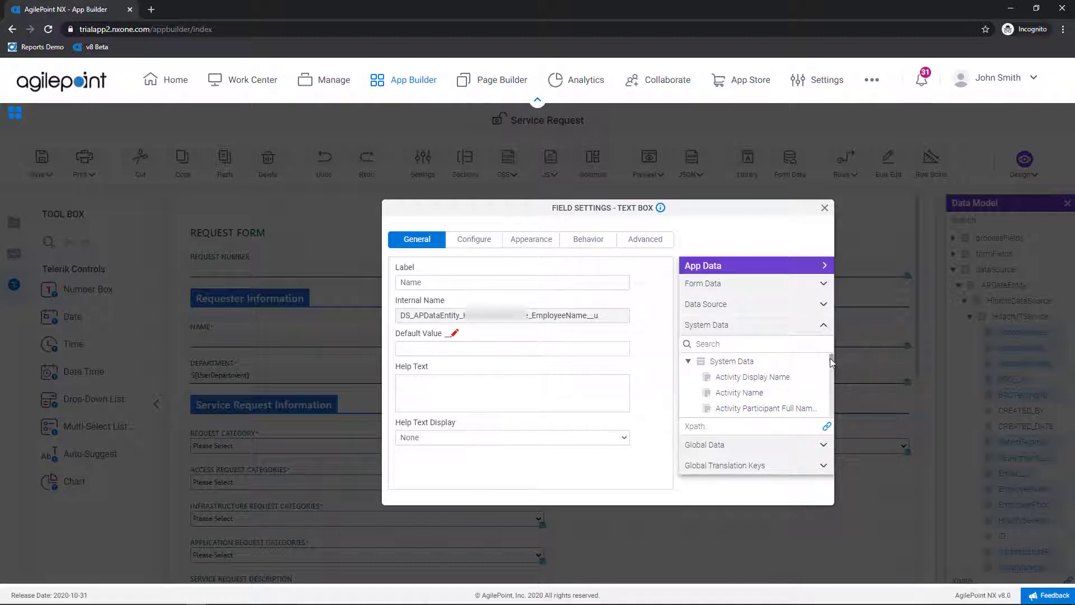
scroll(831, 361, down, 5)
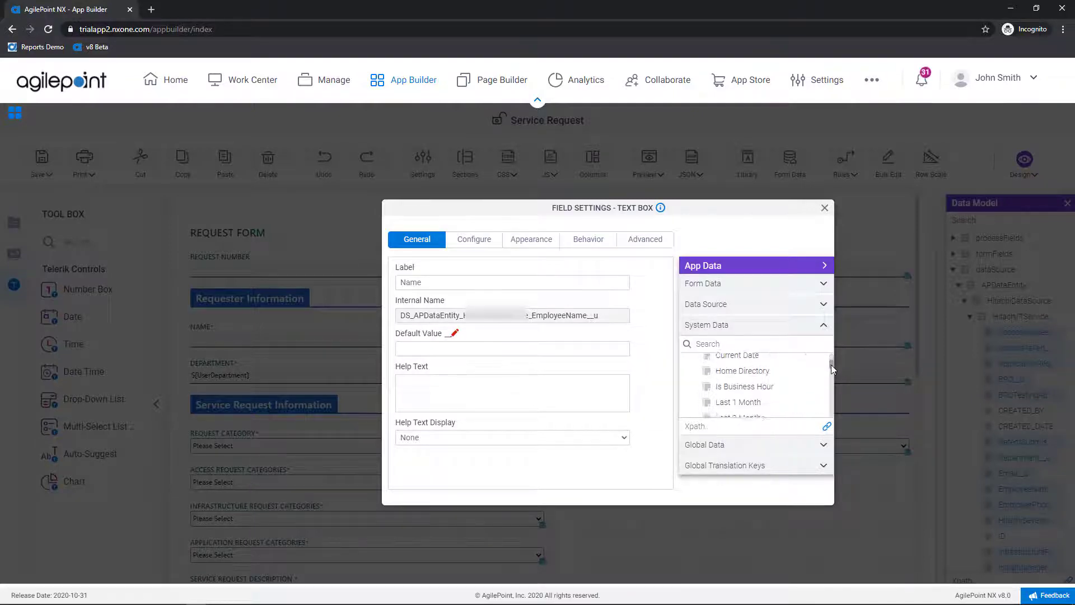
drag(831, 367, 828, 396)
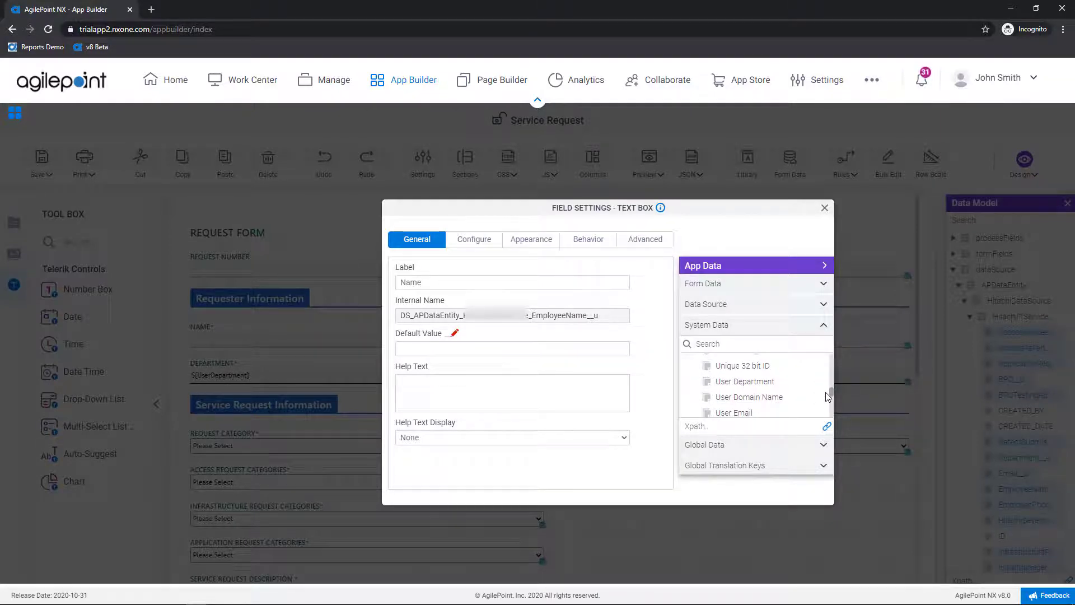
drag(828, 397, 829, 399)
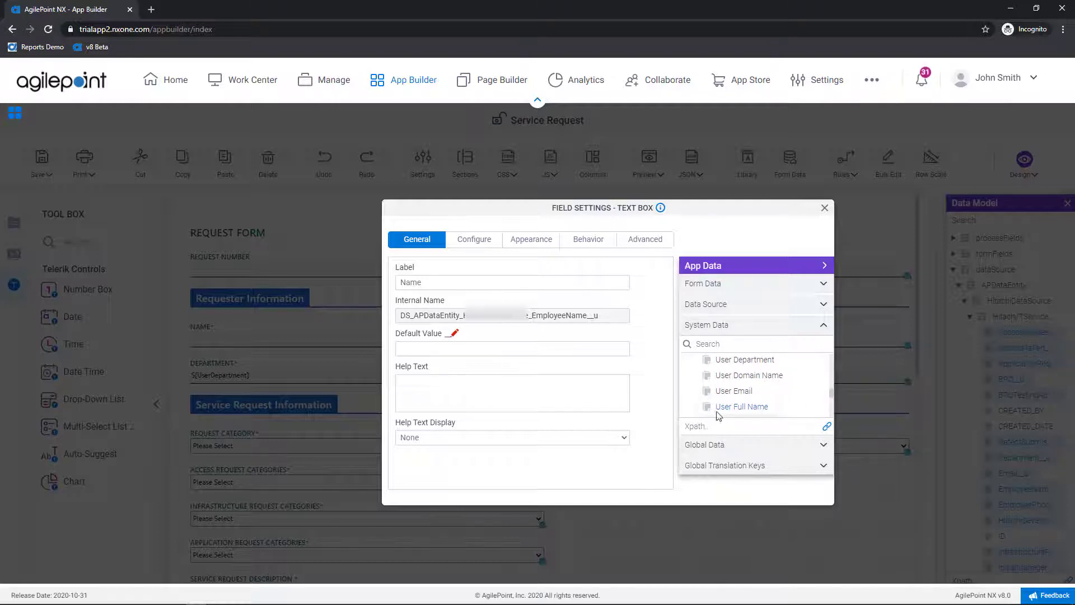
drag(761, 411, 424, 348)
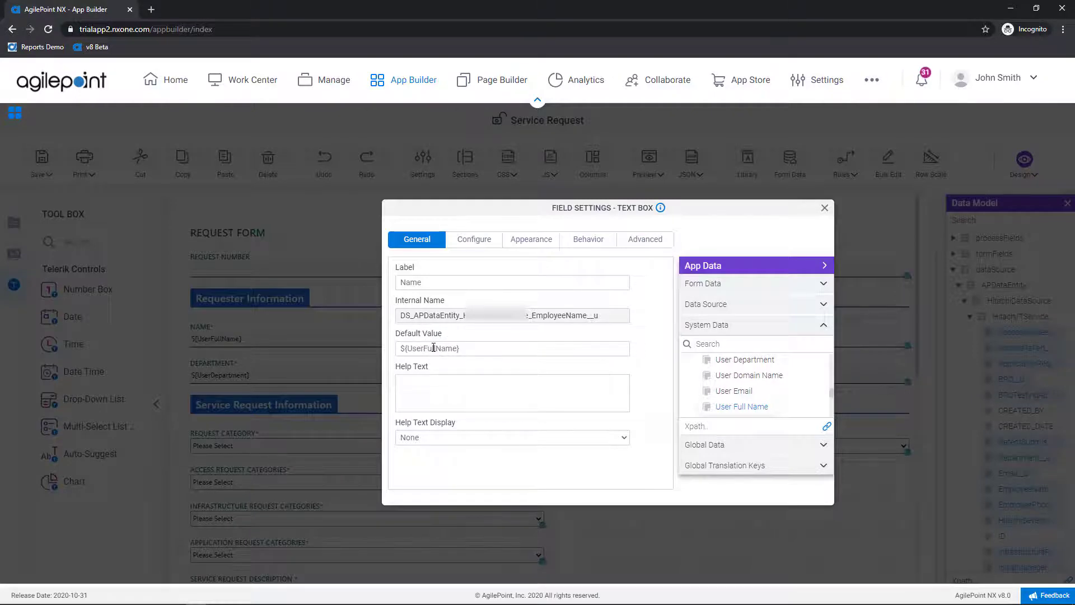
Review the Name field's configuration, appearance, behavior and advanced settings, and close the field settings
click(492, 242)
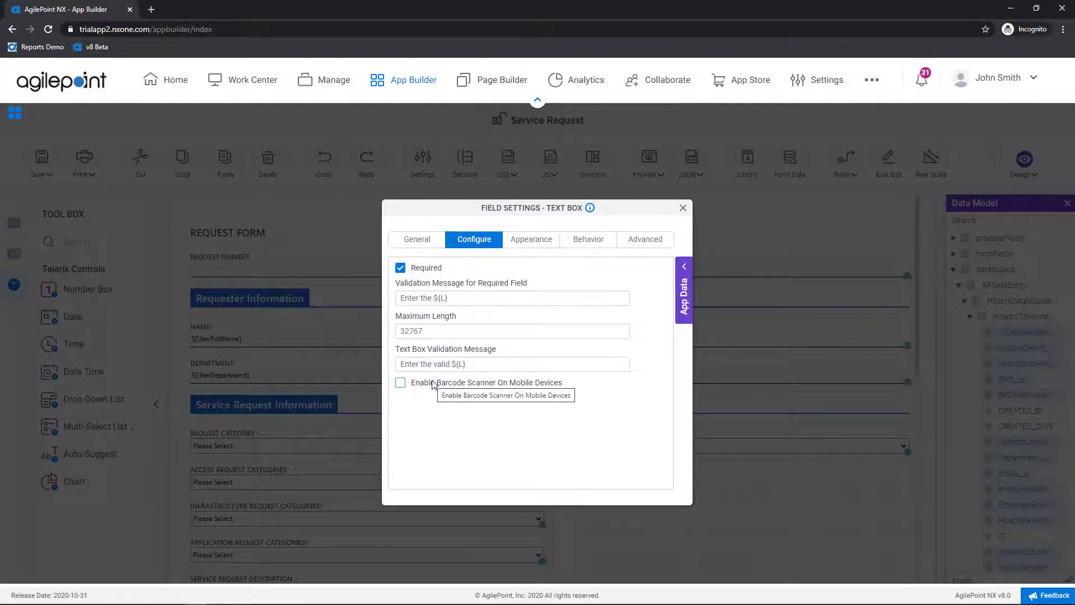
click(527, 241)
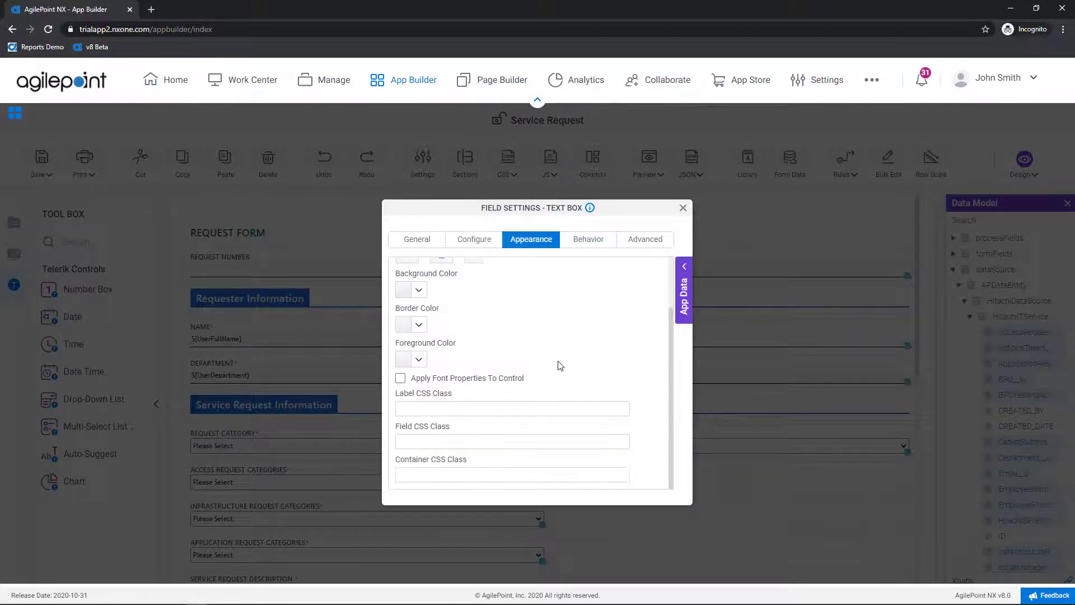
scroll(548, 360, up, 2)
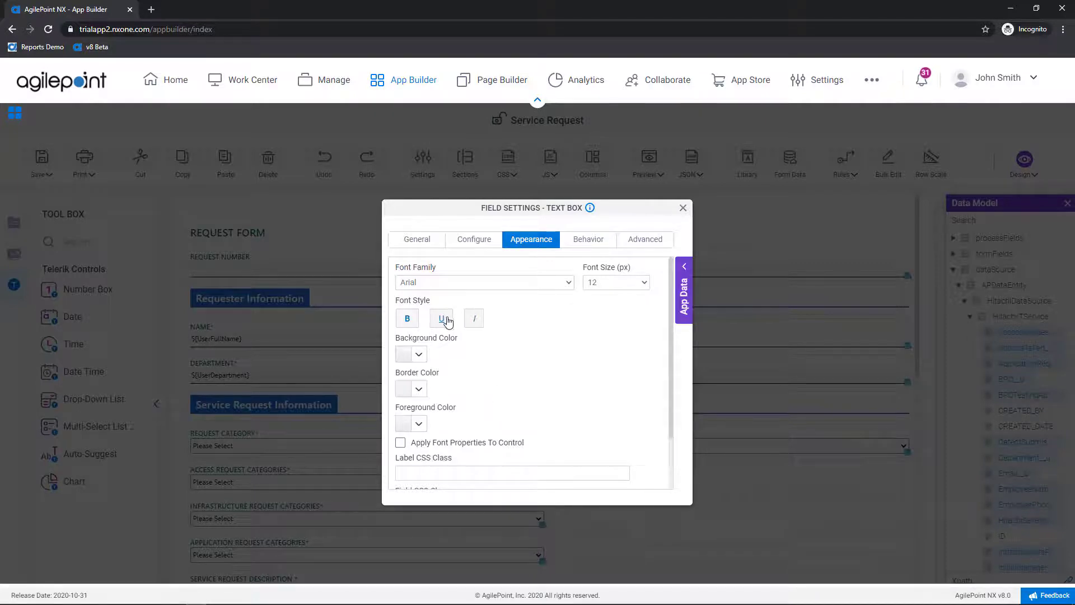
scroll(481, 358, down, 2)
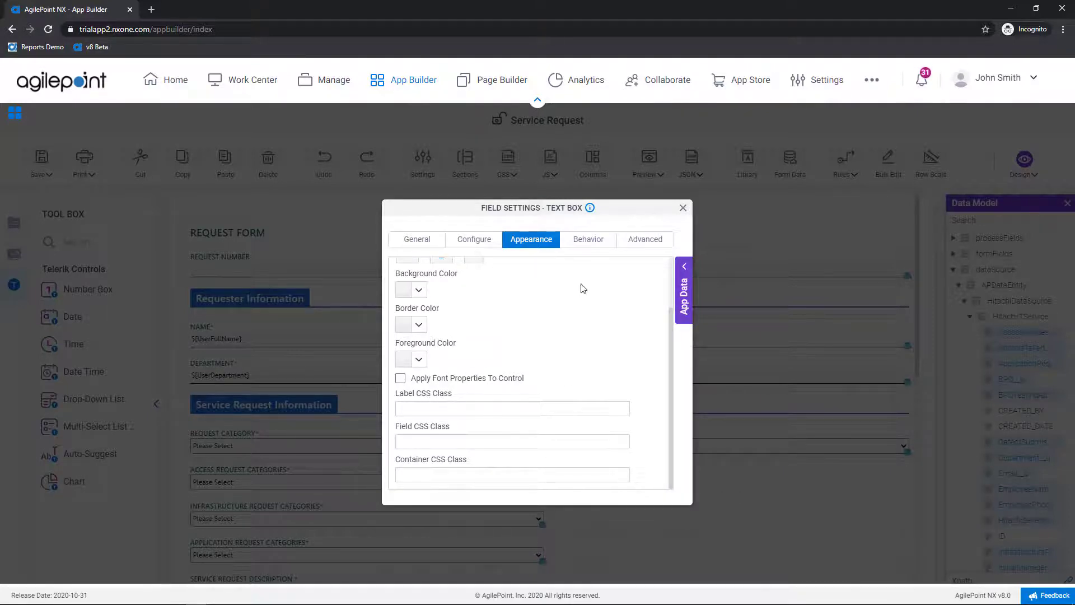
click(590, 241)
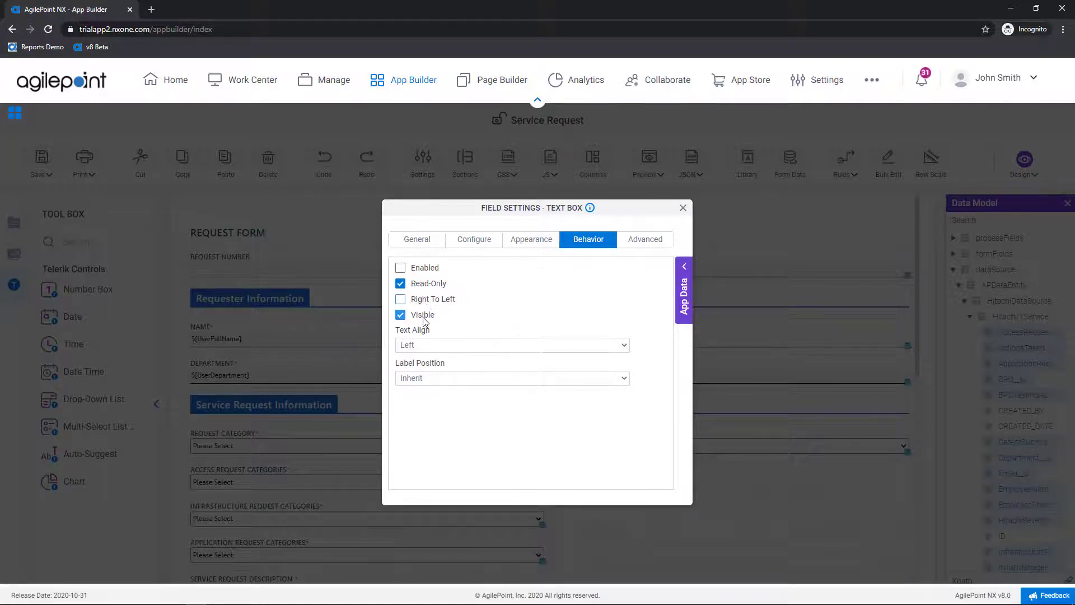
click(648, 247)
scroll(475, 440, up, 1)
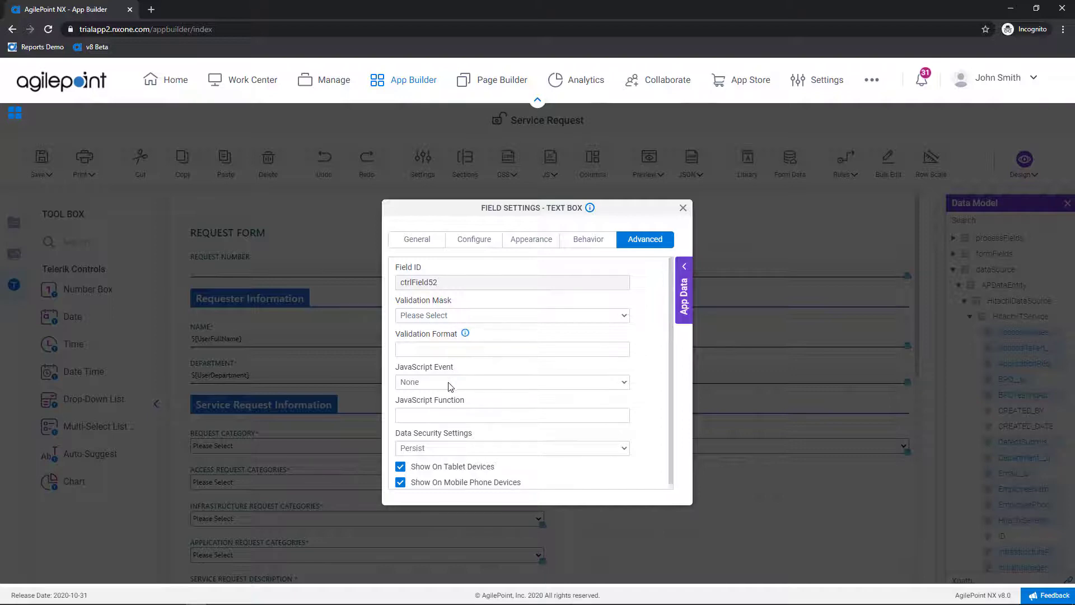
scroll(459, 414, down, 1)
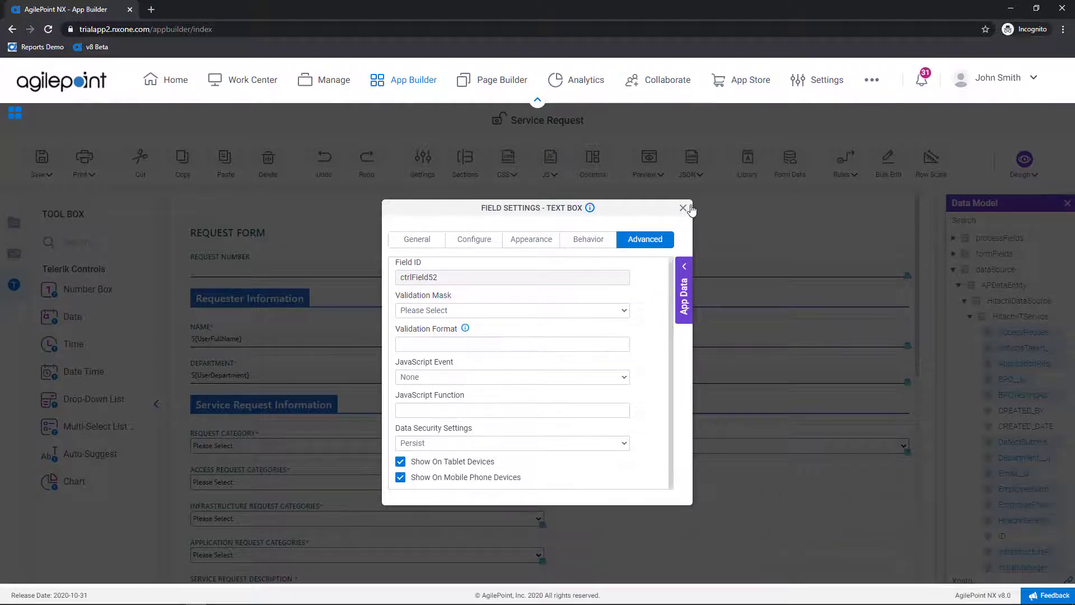
click(684, 210)
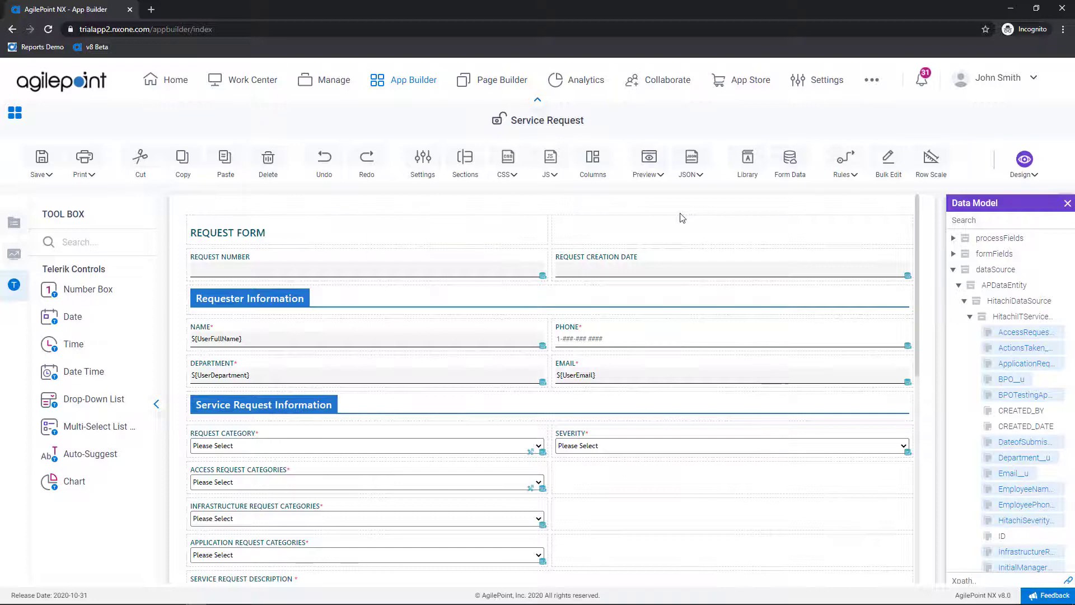
In the Request Category field's rules, try a second Request Category condition using "is equal to" in the AccessRequest rule, and remove it
click(522, 436)
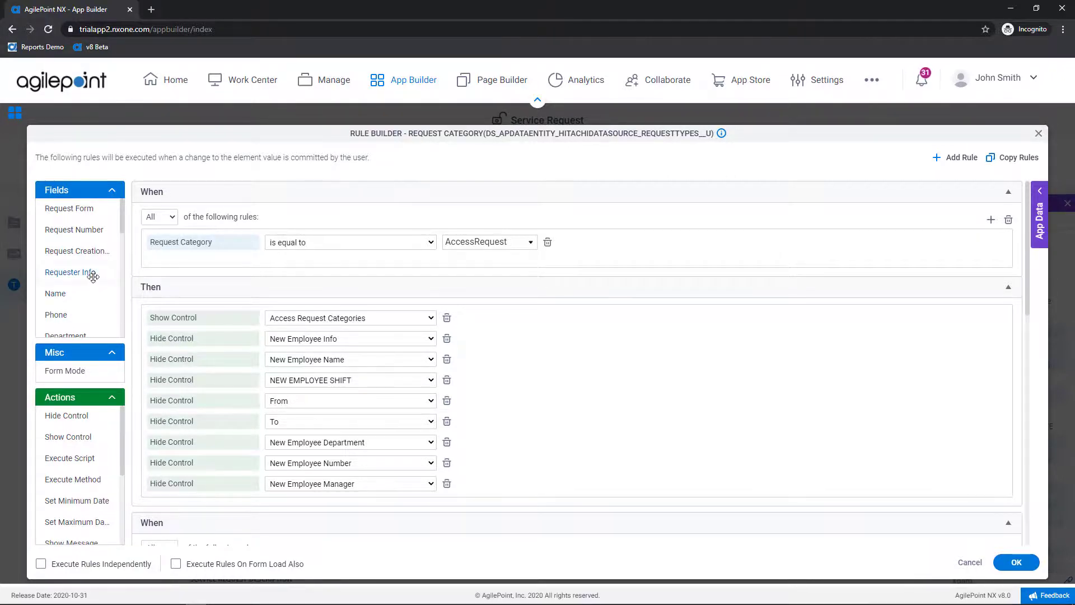
scroll(92, 275, down, 3)
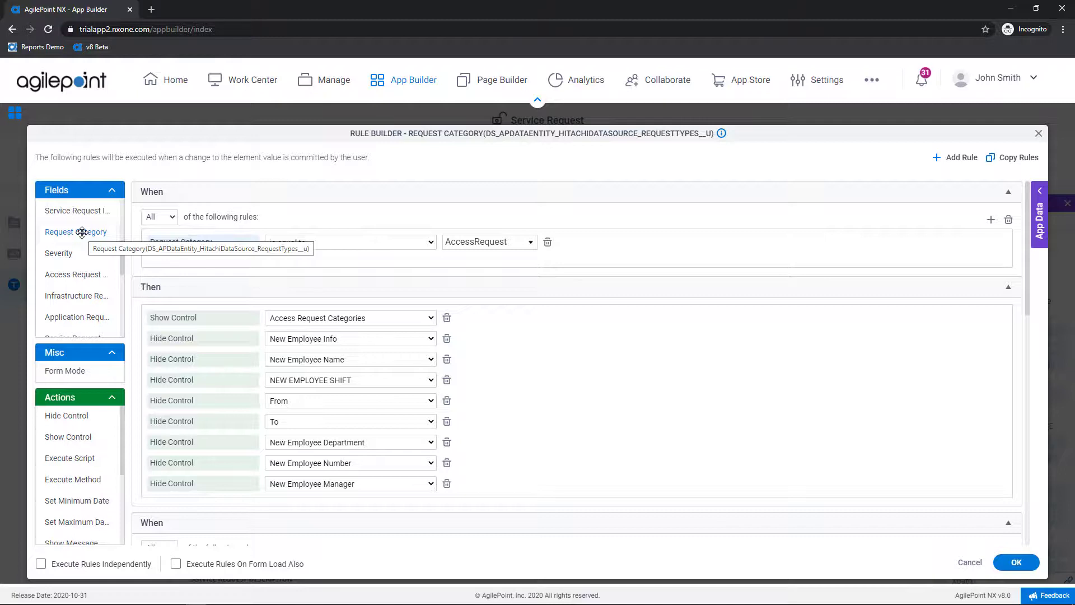
drag(81, 232, 191, 263)
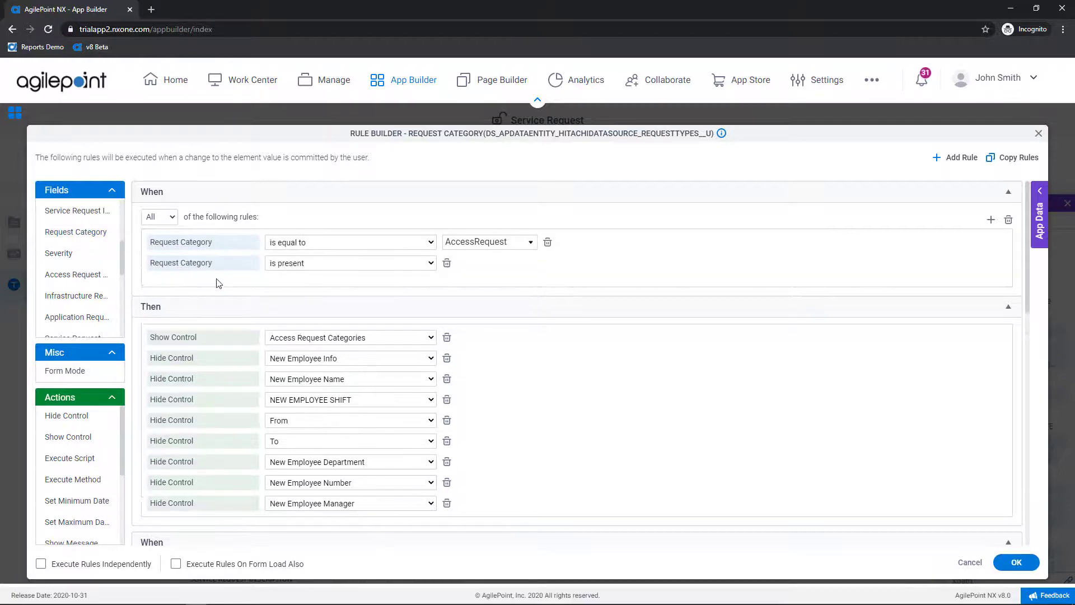
click(316, 263)
click(318, 336)
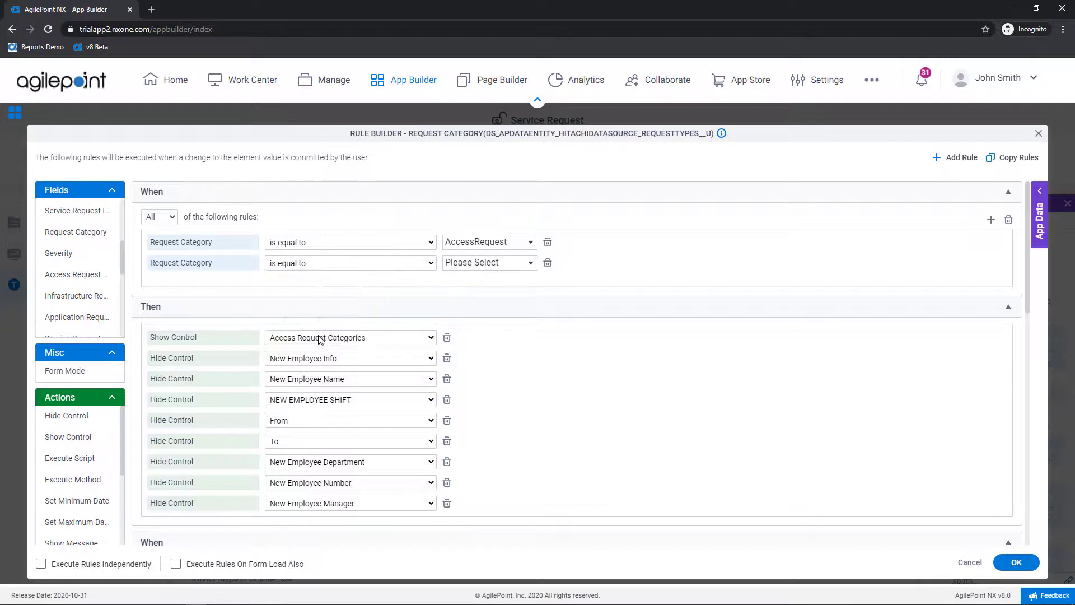
click(530, 263)
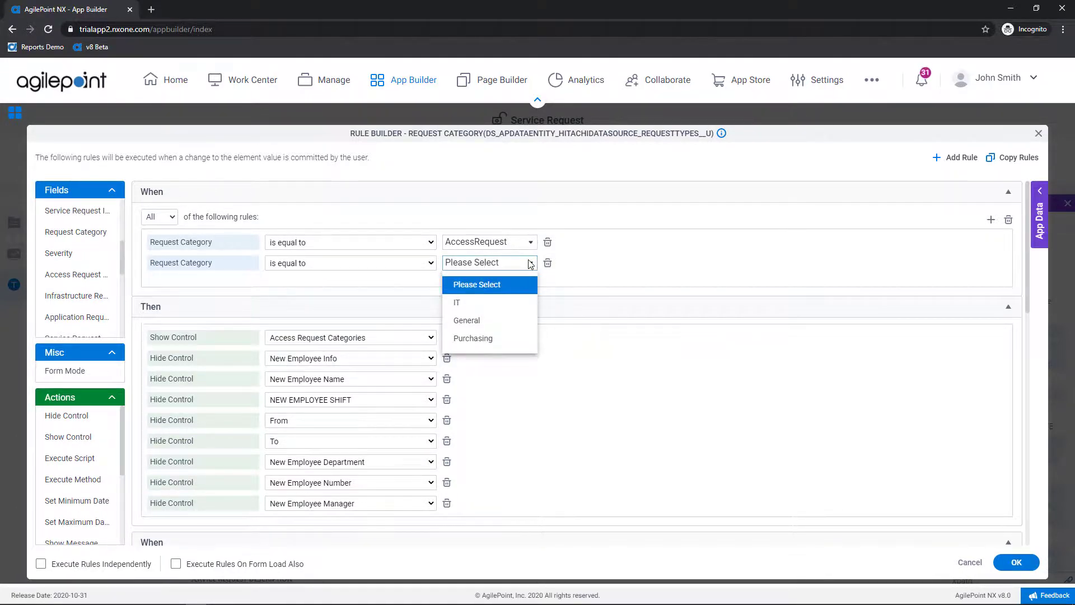
click(547, 264)
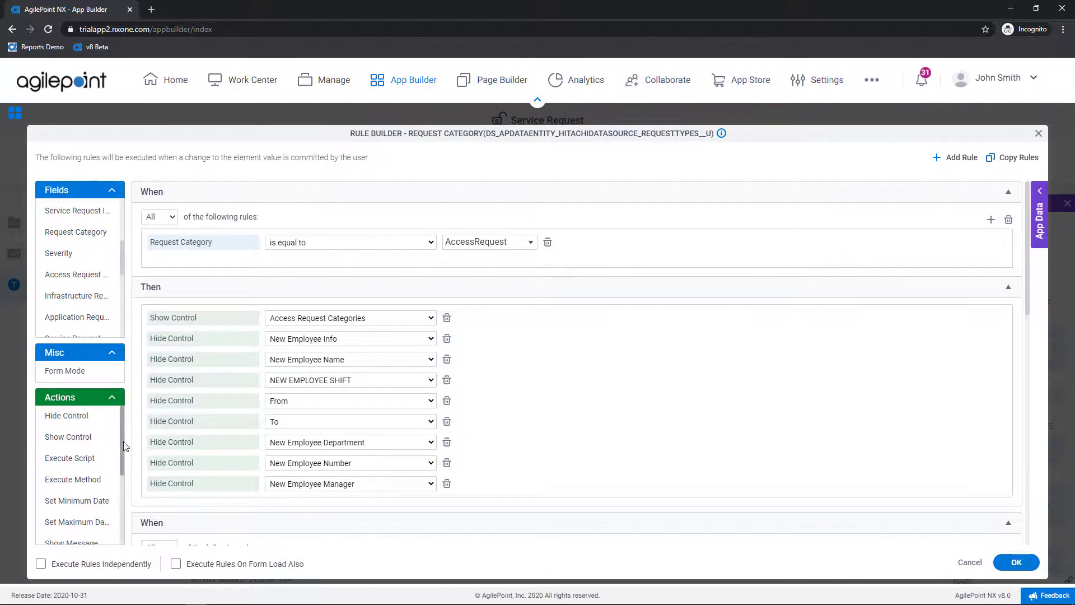
Review the available rule actions and the Request Category field's When/Then rules, and close its rule builder
drag(122, 440, 127, 539)
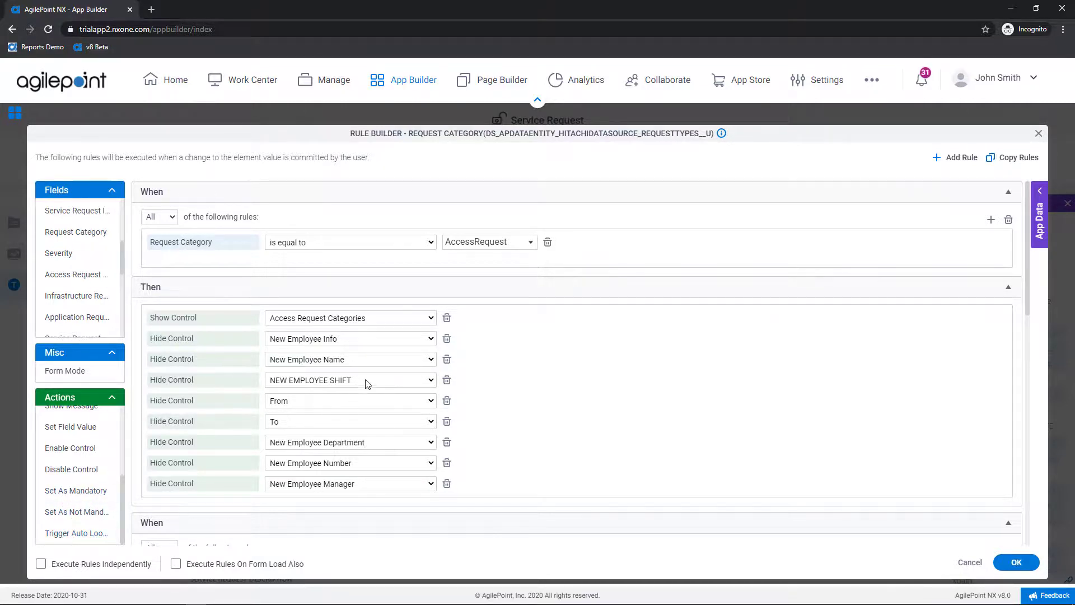
scroll(402, 402, down, 8)
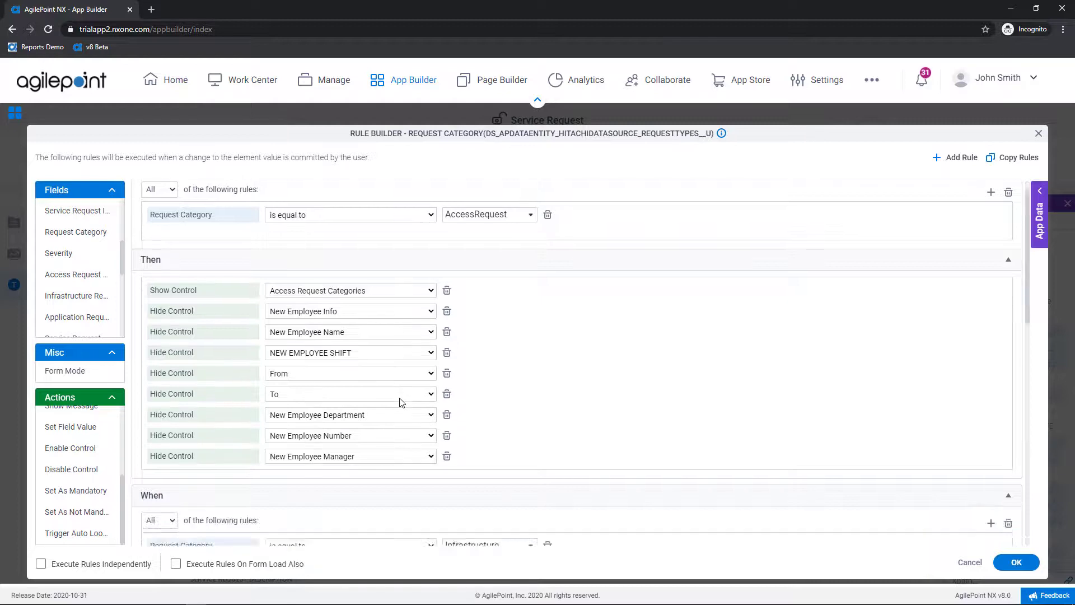
scroll(315, 346, down, 4)
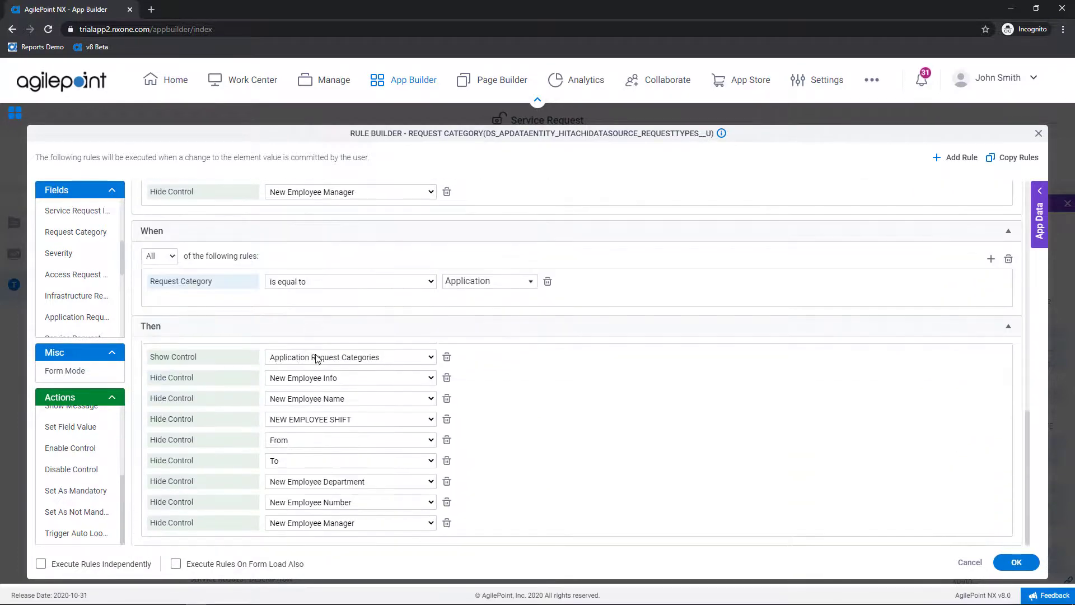
scroll(360, 343, up, 11)
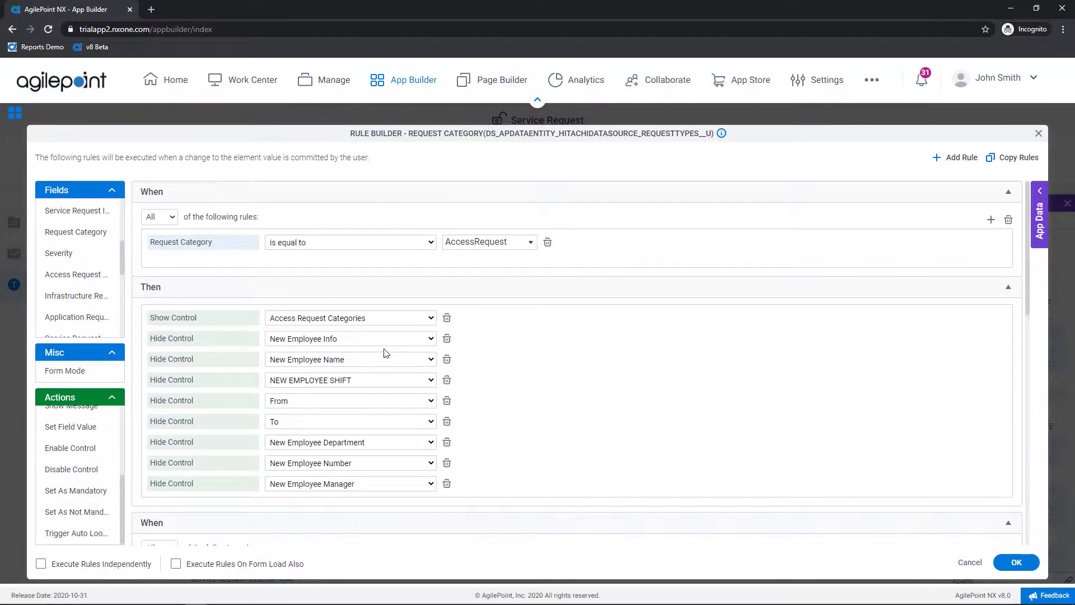
click(1039, 135)
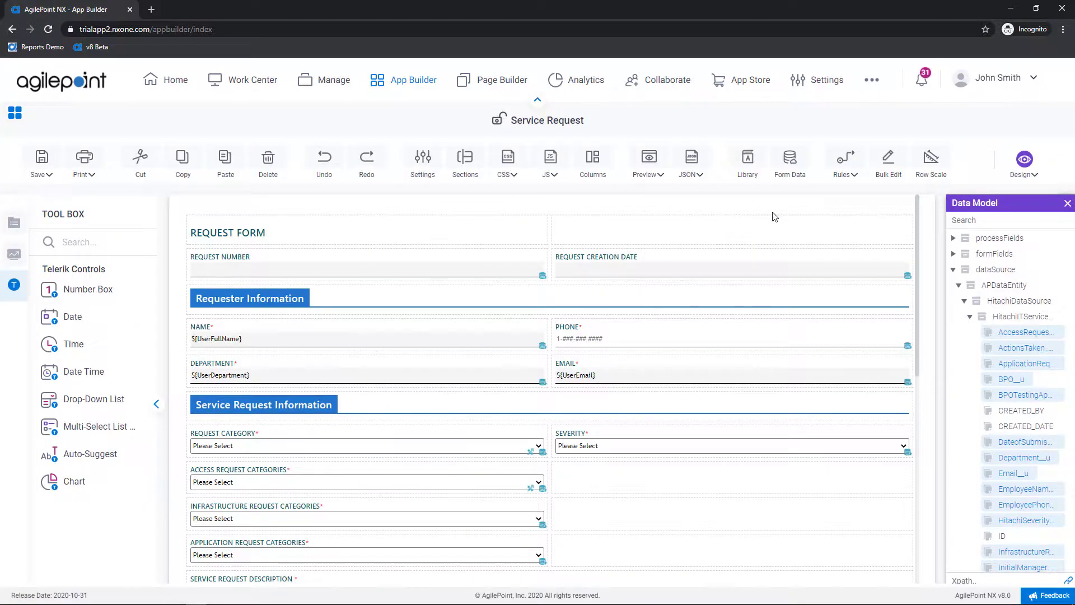
Review the form-level Load rule and the available form events in the Rule Builder, and close it
click(846, 159)
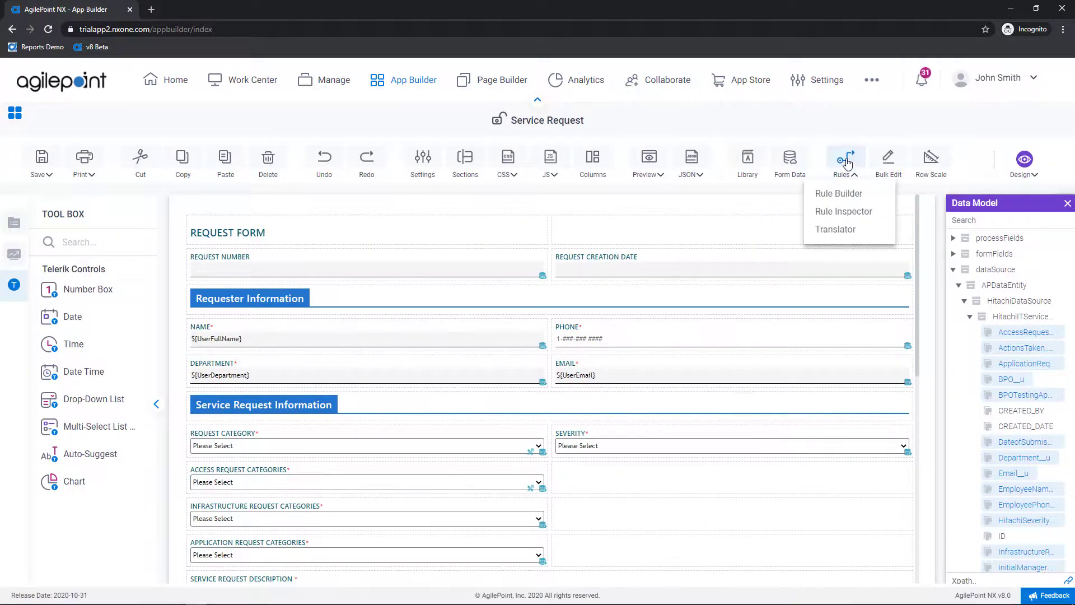
click(845, 195)
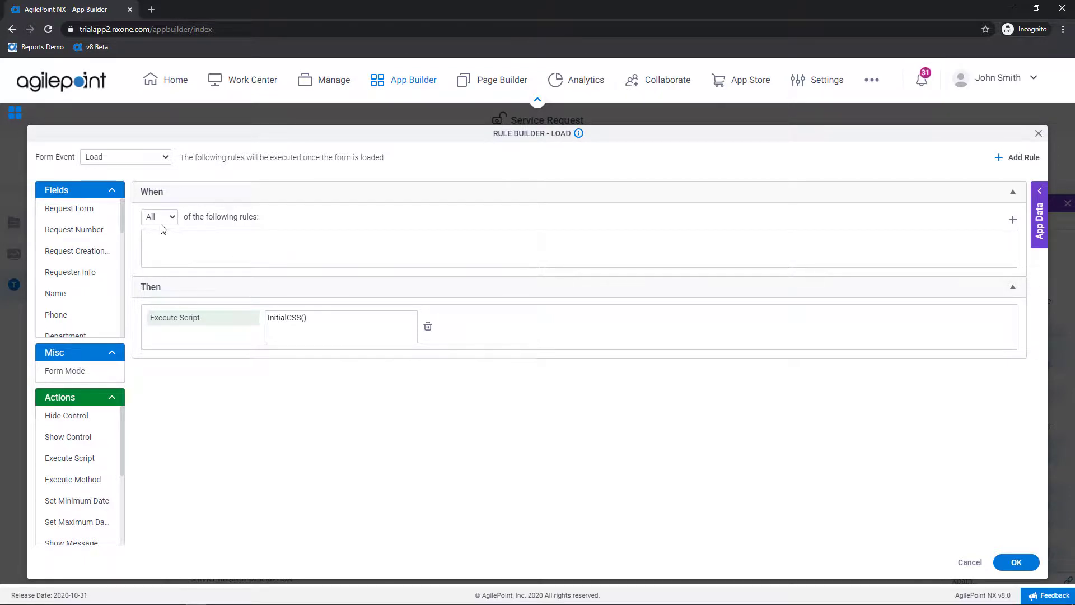
click(162, 157)
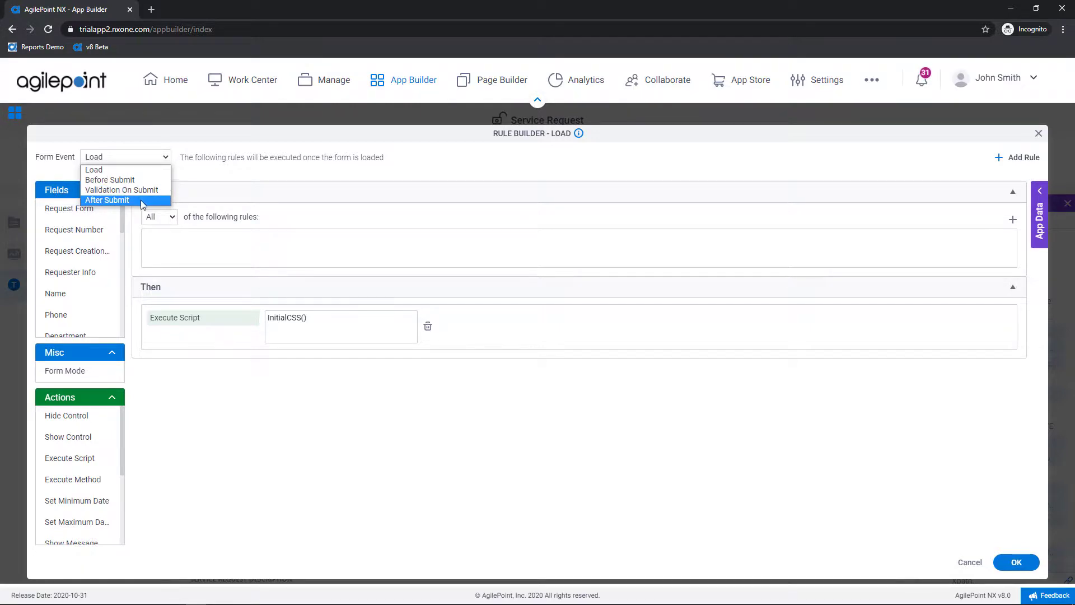
click(1040, 134)
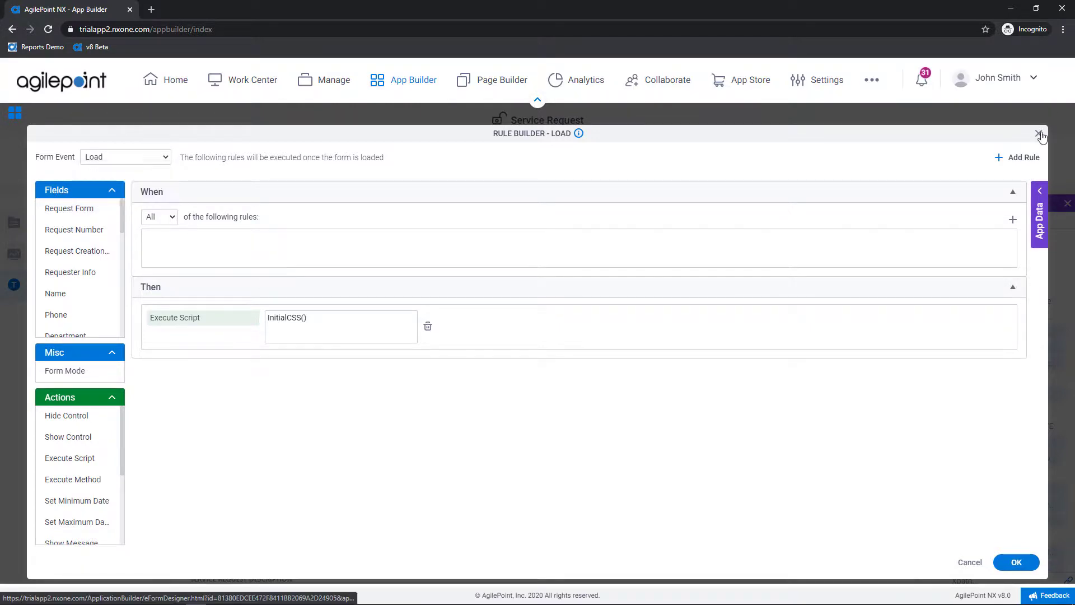
Close the Rule Builder and view the Service Request form's design in Tablet Portrait, Tablet Landscape, Phone Landscape and Phone Portrait layouts
click(1039, 133)
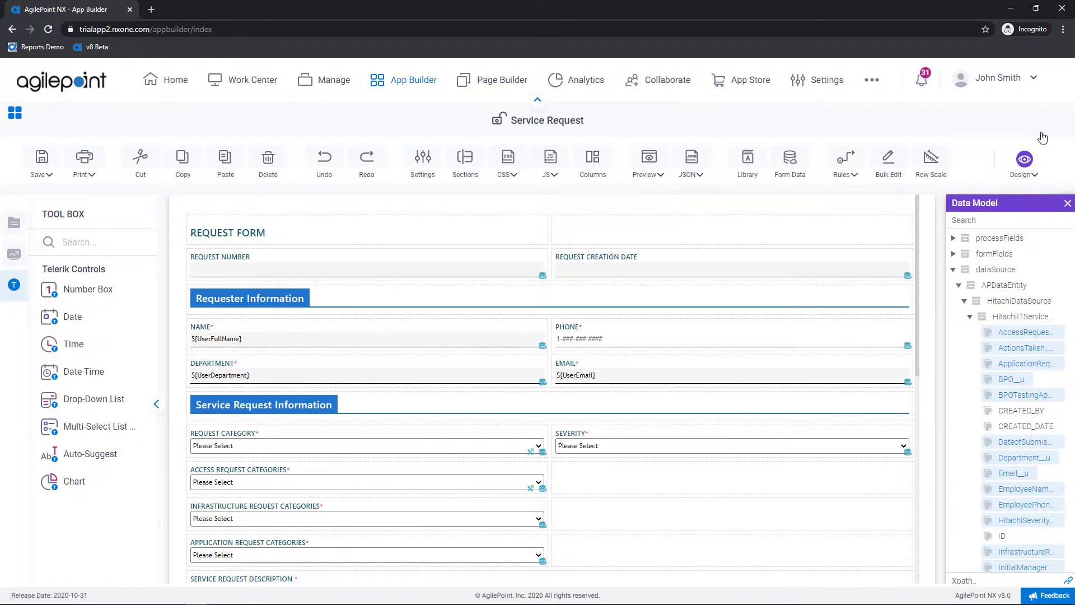
click(1022, 161)
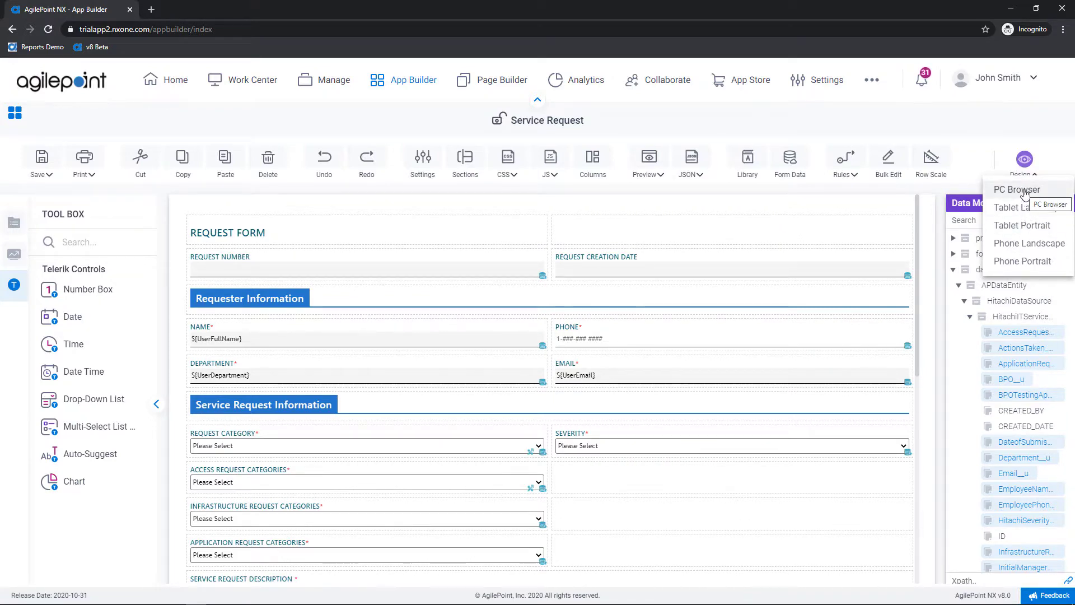
click(1034, 226)
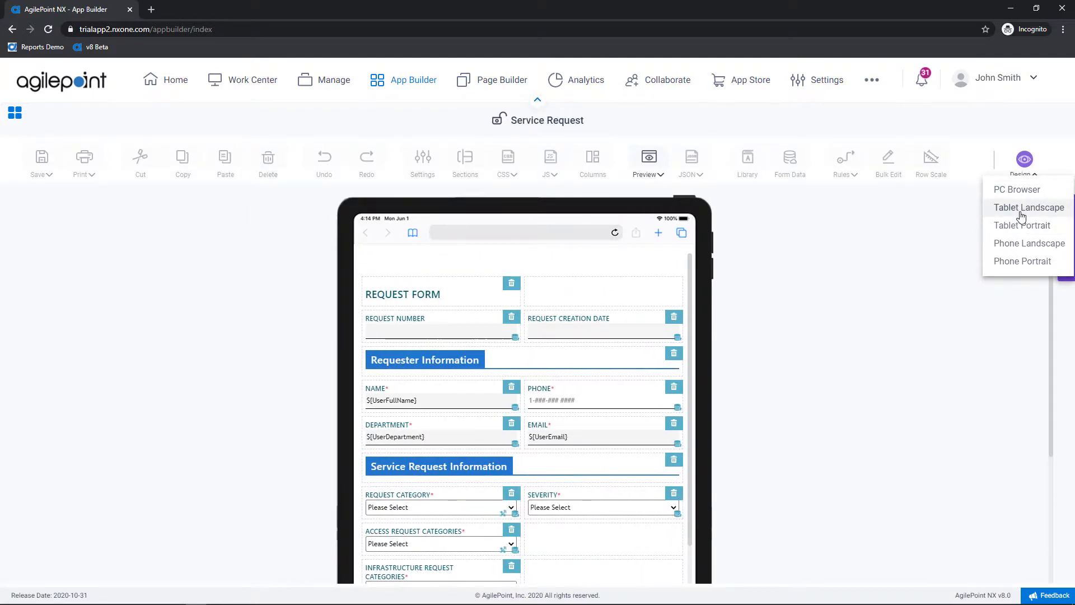
click(1023, 216)
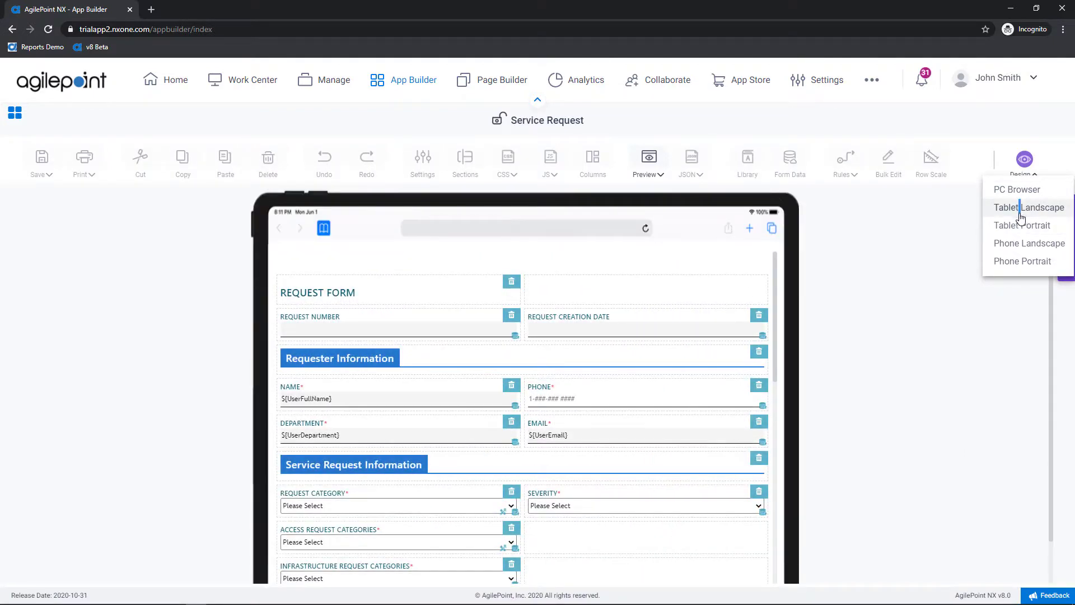
click(1026, 247)
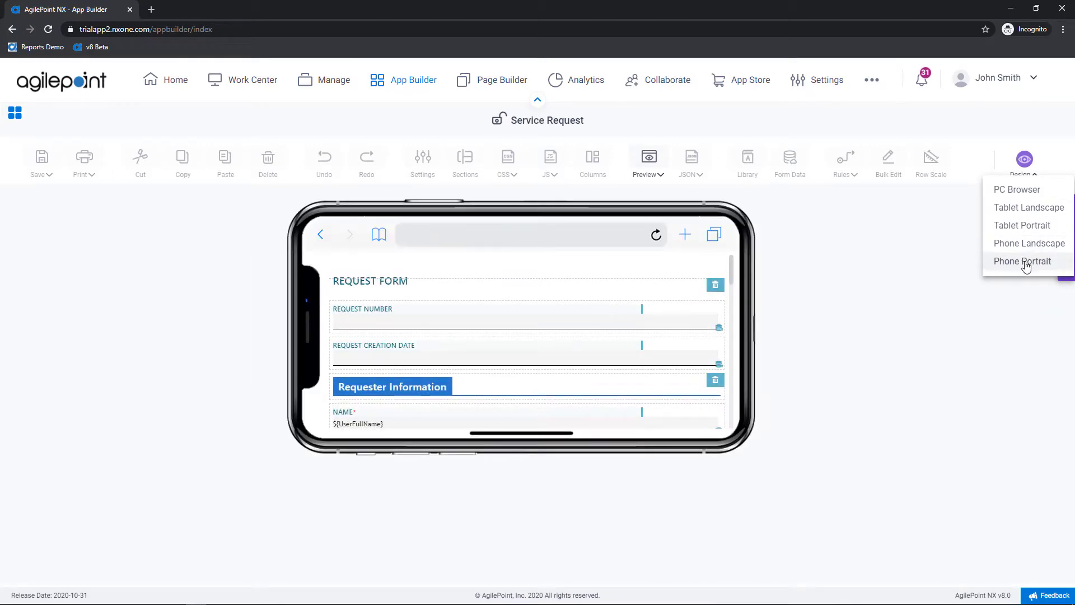
click(1025, 262)
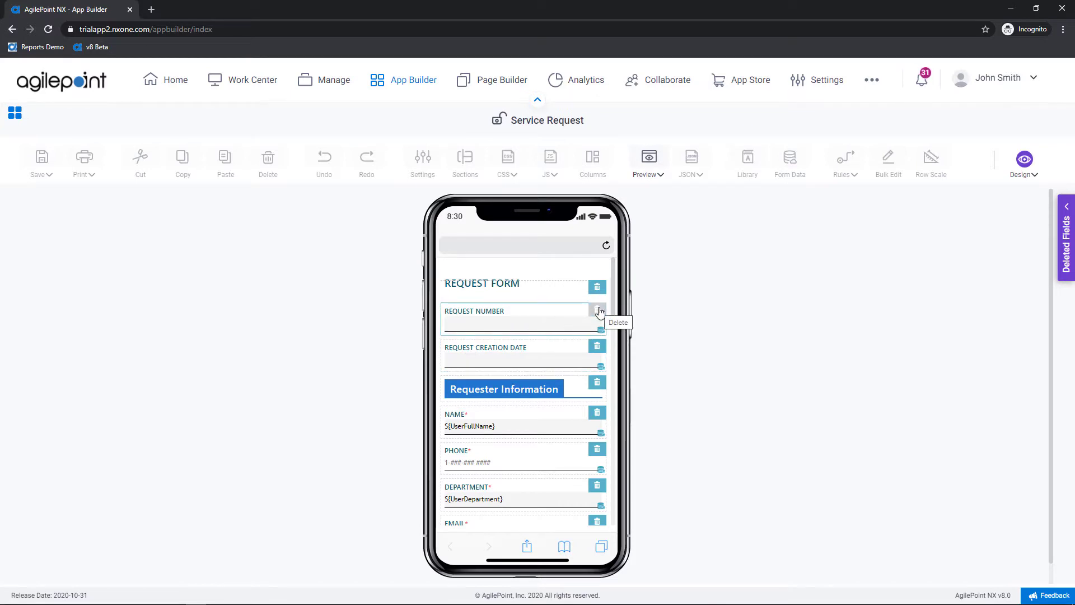
Examine the fields in the phone portrait layout and return the form design to the PC Browser layout
mouse_move(536, 343)
mouse_down()
mouse_move(528, 308)
mouse_move(527, 353)
mouse_up()
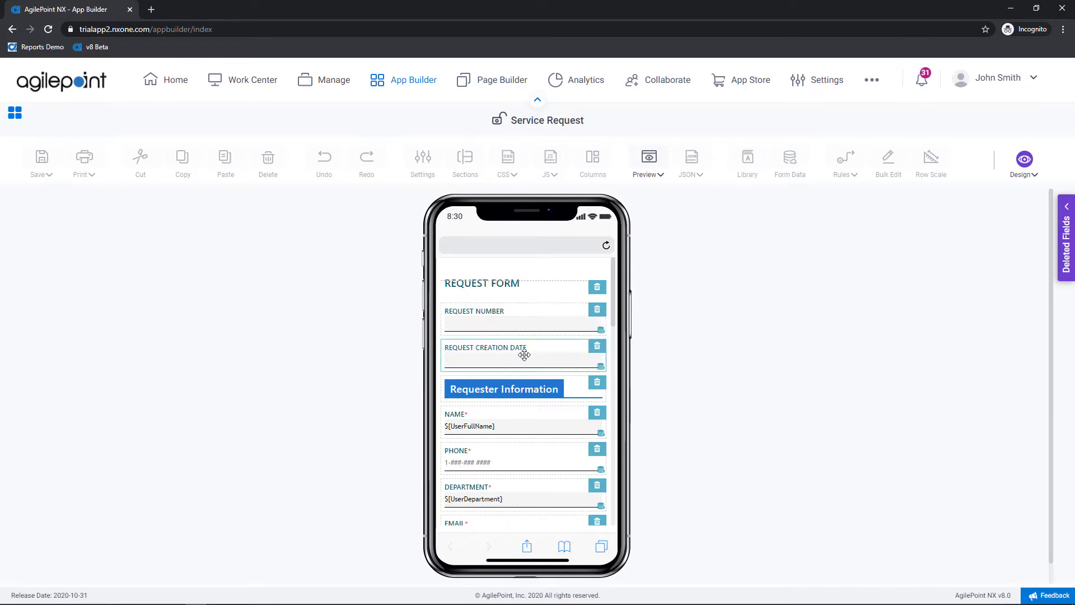
click(1020, 162)
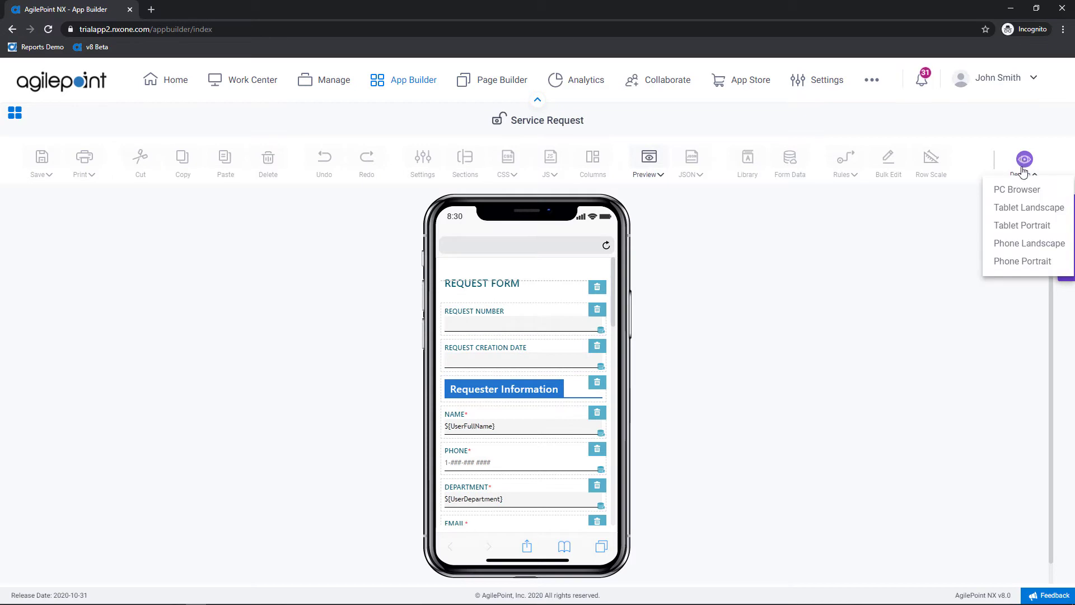
click(1018, 190)
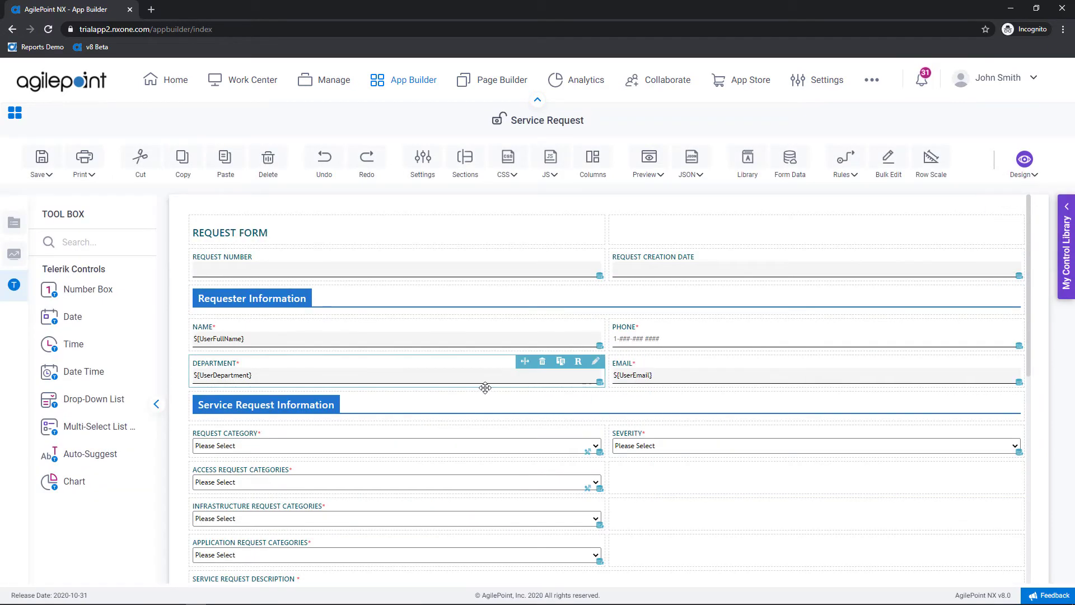